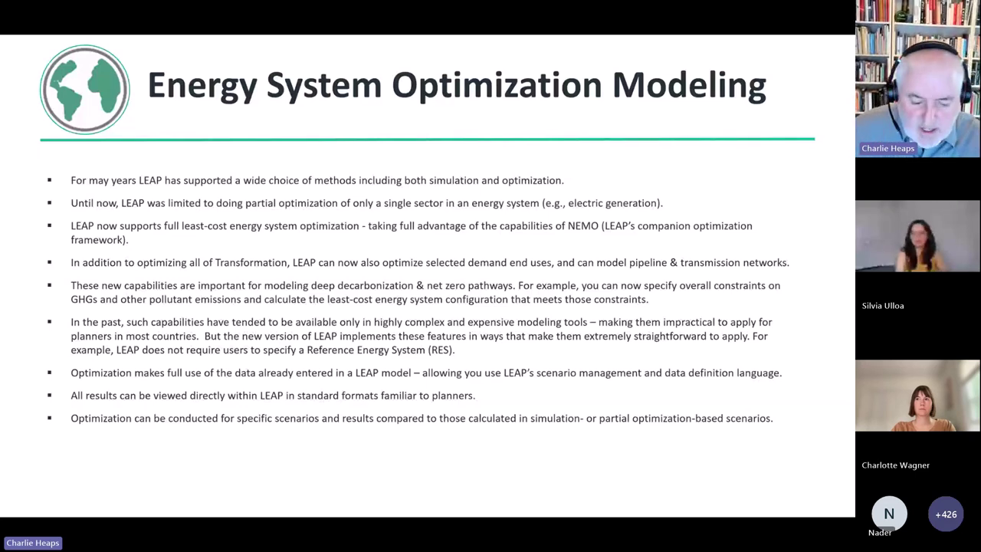
# - Leave the slide show, switch to LEAP and change its theme to Light Blue
pyautogui.press('Escape')
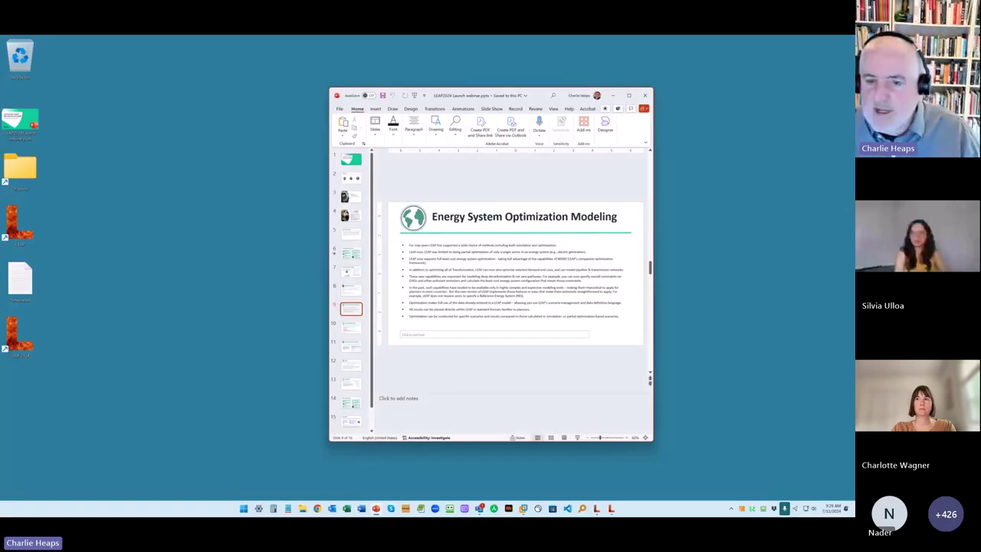
pyautogui.click(597, 510)
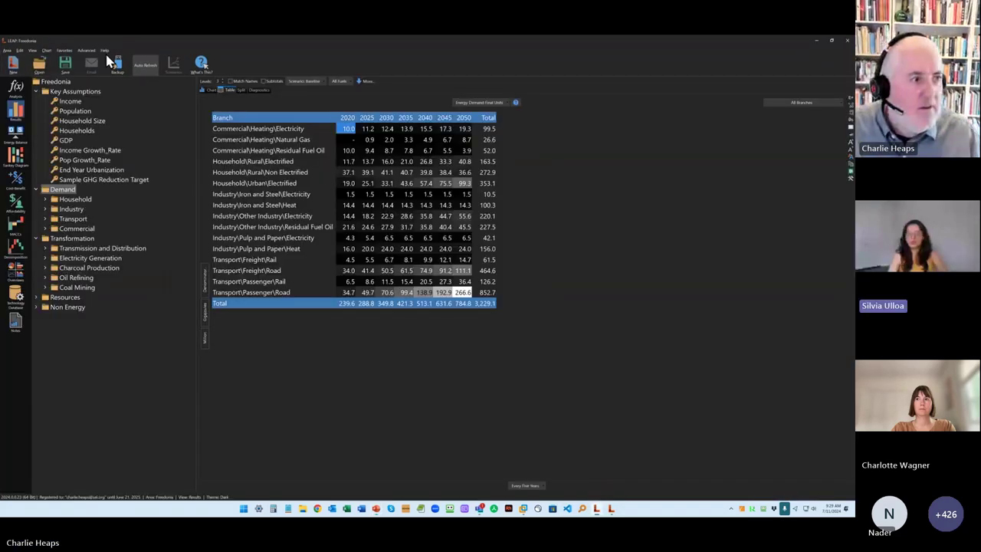
pyautogui.click(32, 52)
pyautogui.moveTo(47, 67)
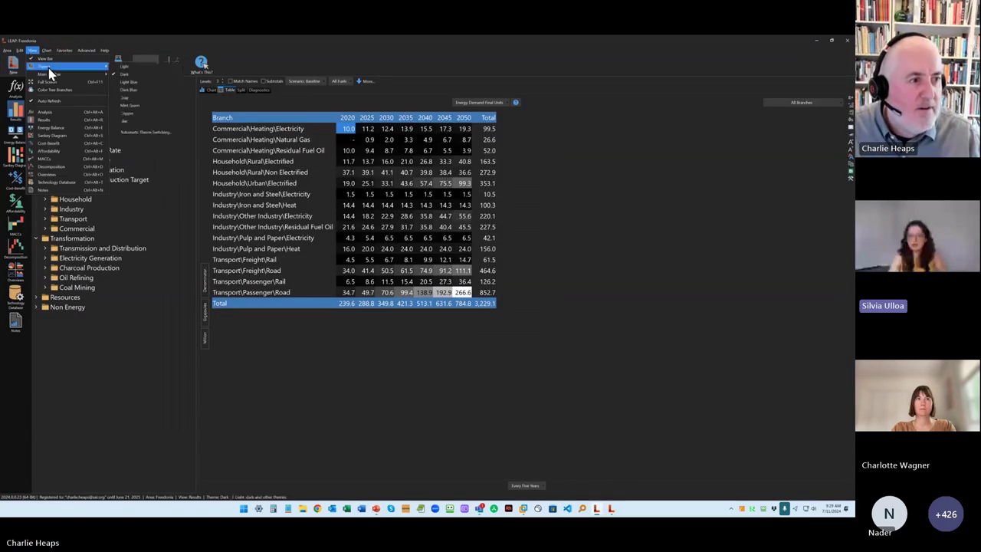
pyautogui.click(144, 83)
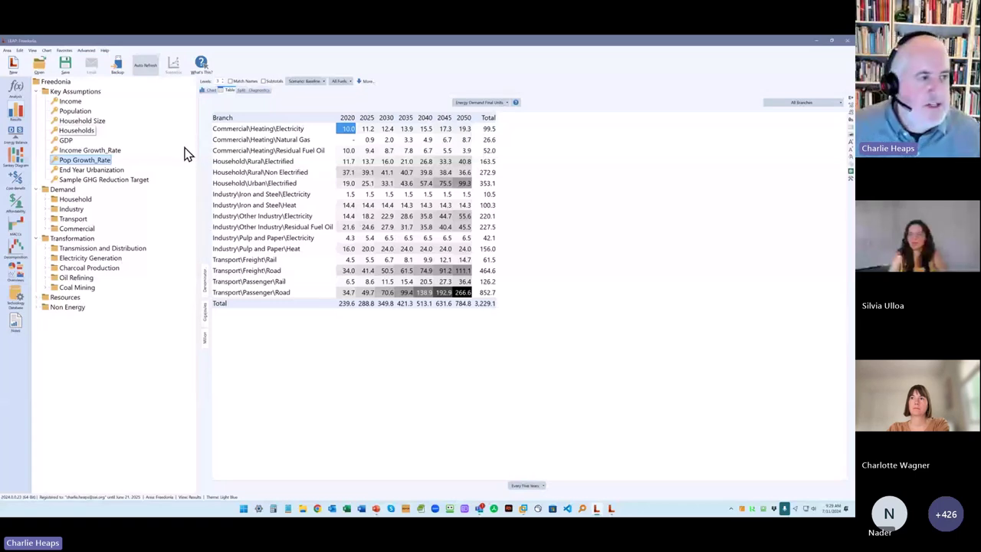
# - Open the Optimization Demo area, discarding the changes to Freedonia
pyautogui.click(39, 67)
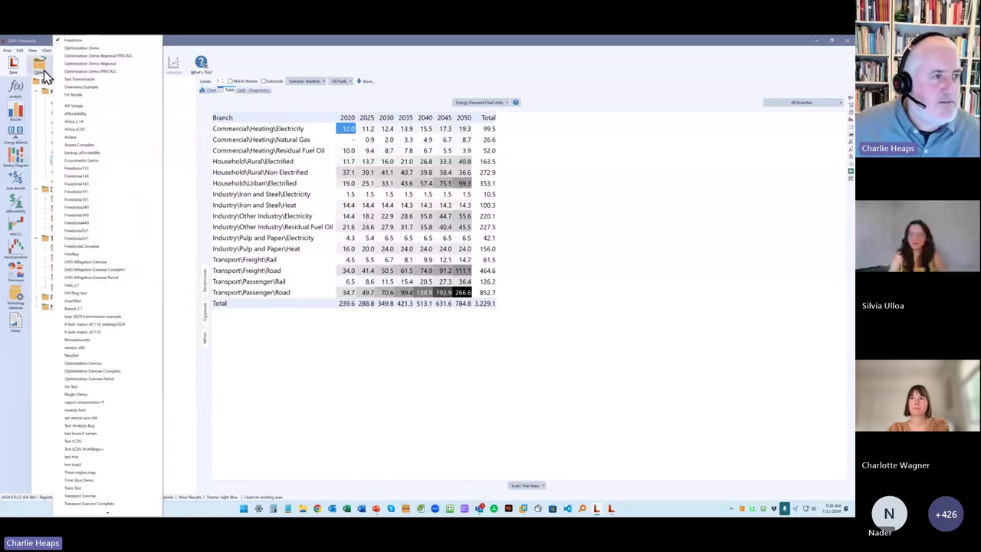
pyautogui.click(120, 50)
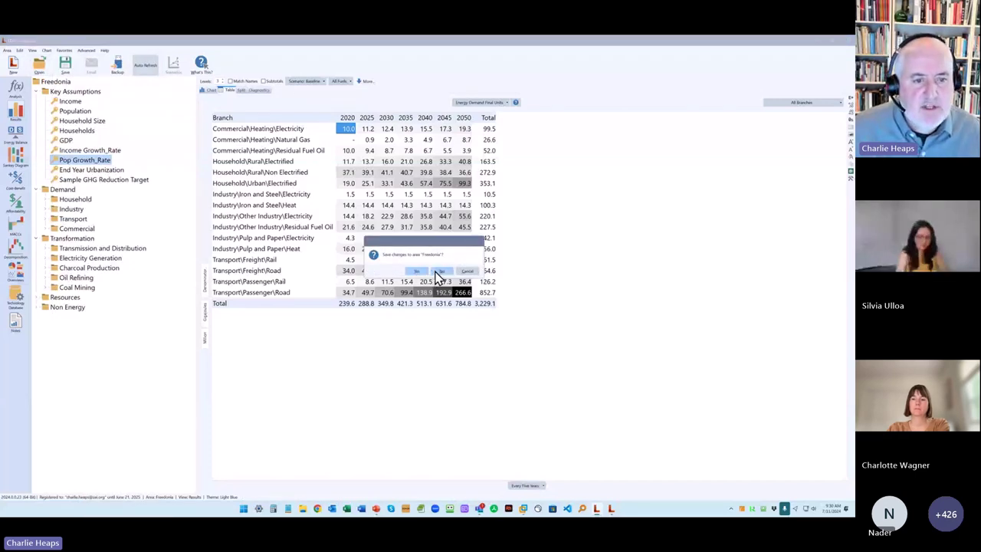
pyautogui.click(440, 273)
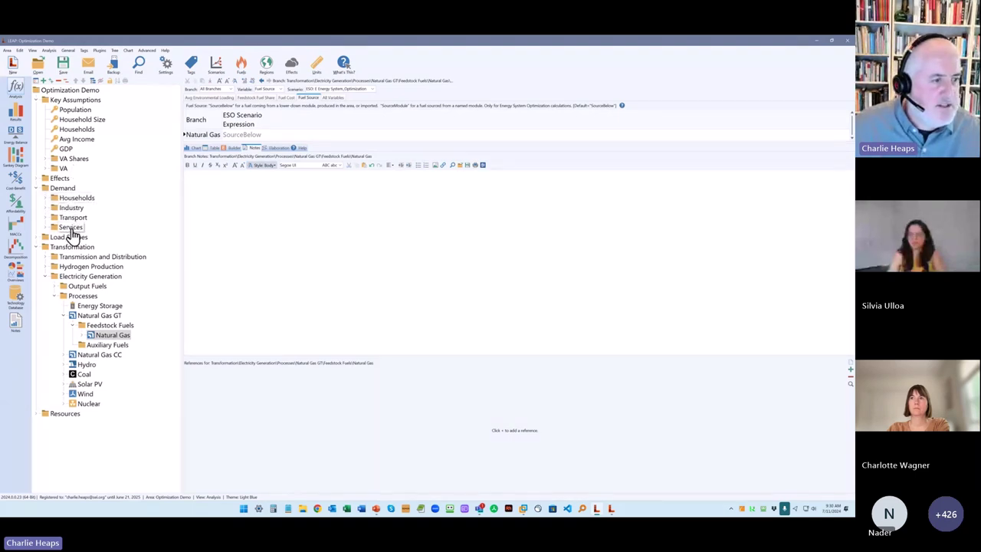
# - Collapse Key Assumptions and show the Natural Gas GT process data for the A Official Plans Simulation scenario
pyautogui.click(37, 100)
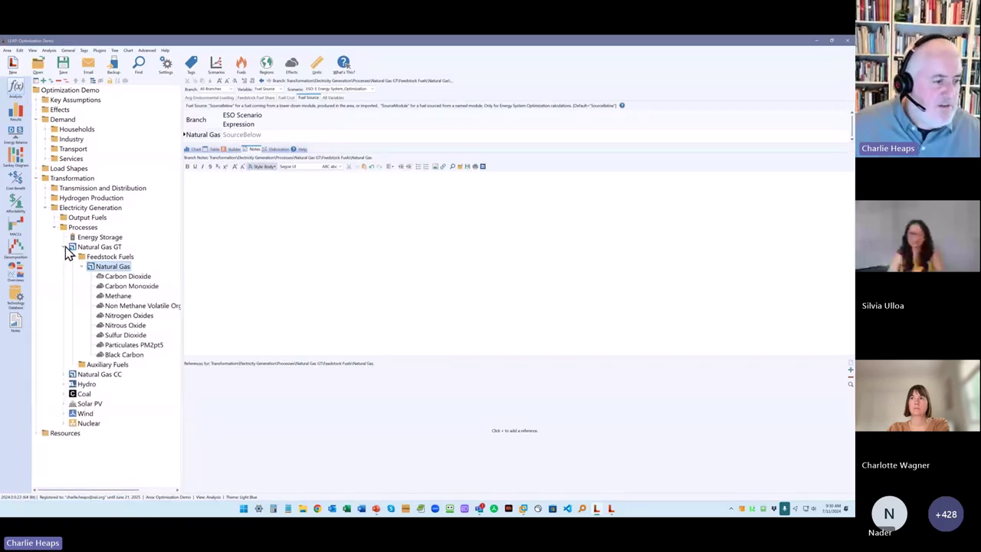
pyautogui.click(92, 247)
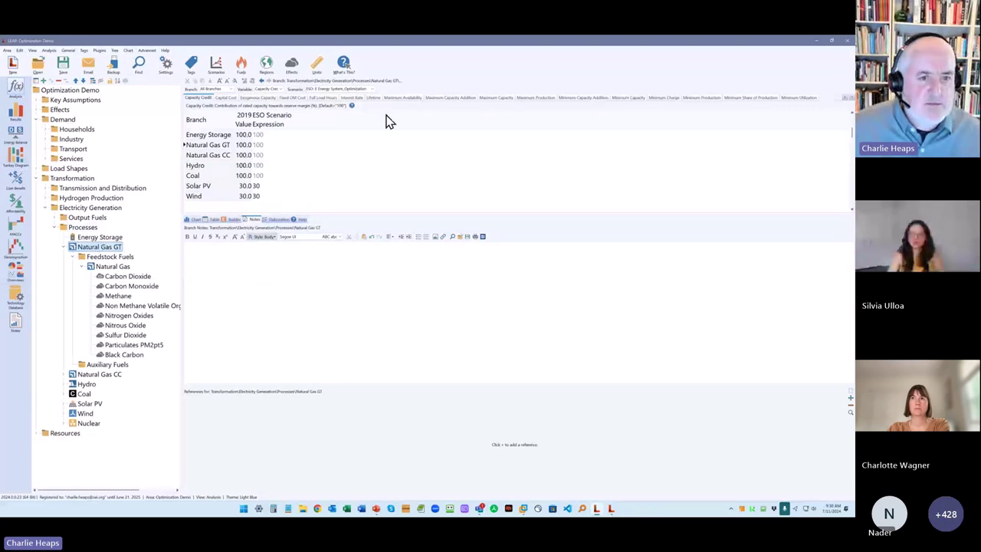
pyautogui.click(338, 88)
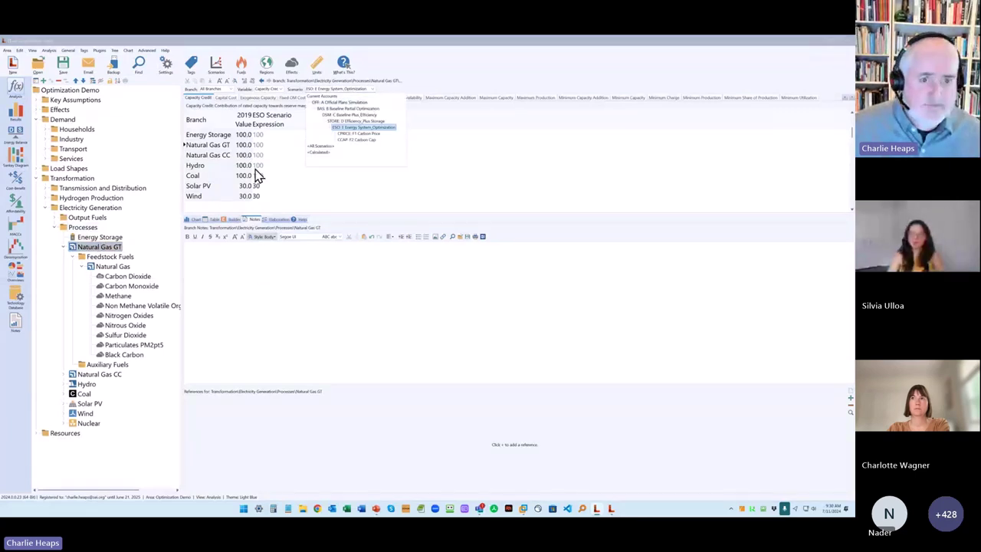
pyautogui.click(357, 104)
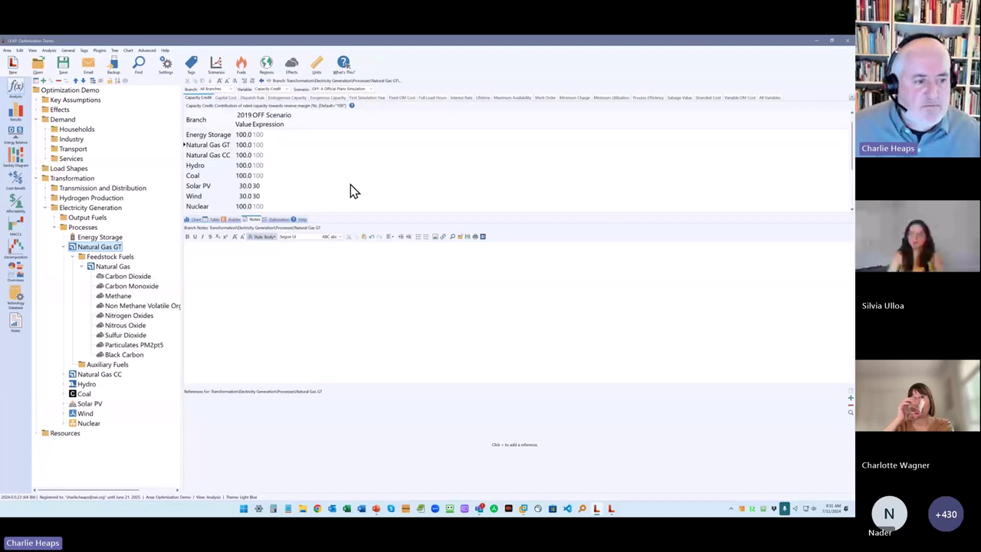
# - Review the scenario list, then examine the endogenous and exogenous capacity data for the electricity generation processes
pyautogui.click(342, 89)
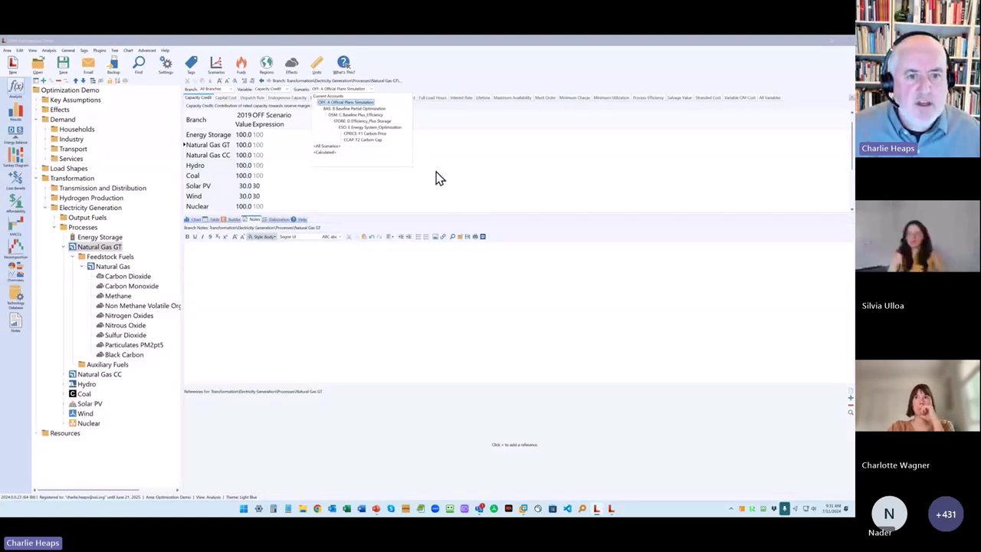
pyautogui.click(477, 136)
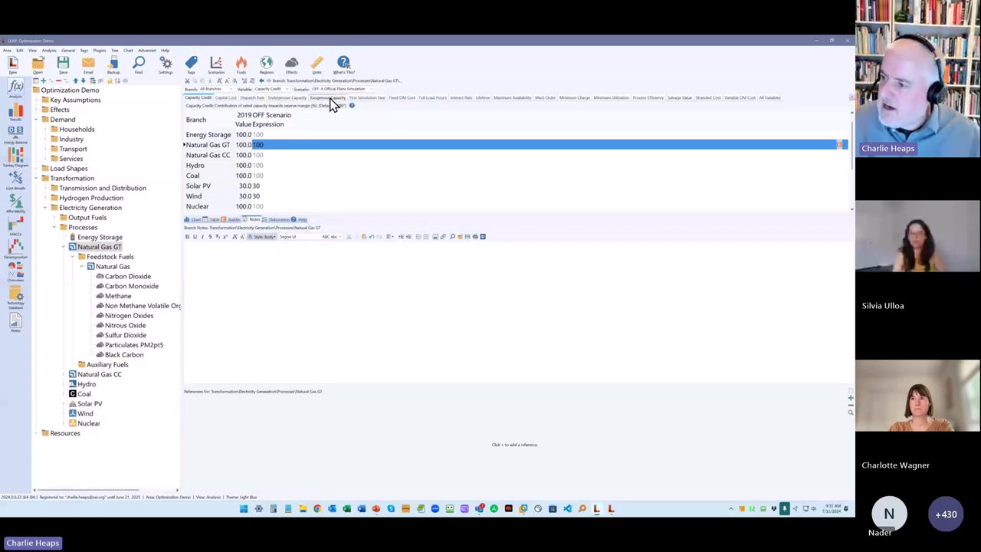
pyautogui.click(285, 98)
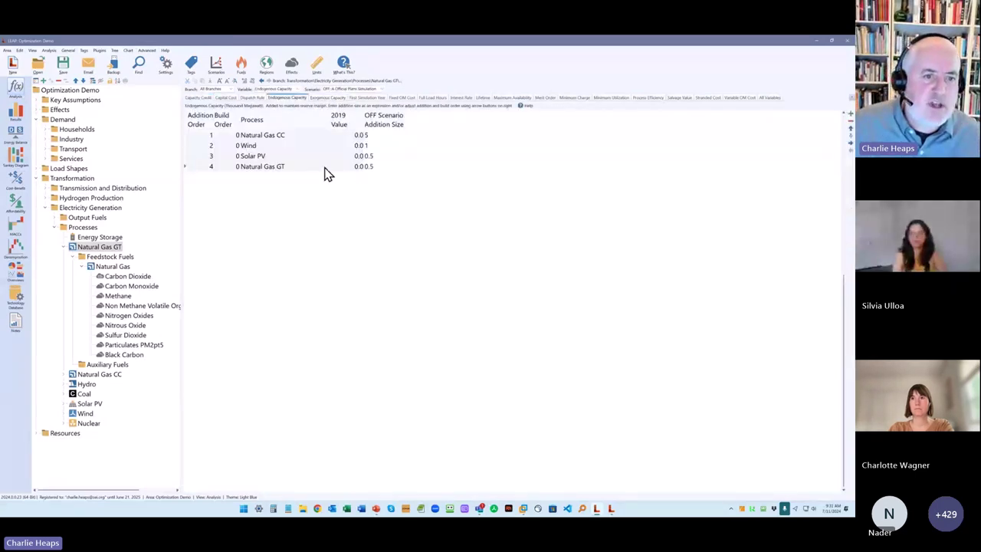
pyautogui.click(341, 98)
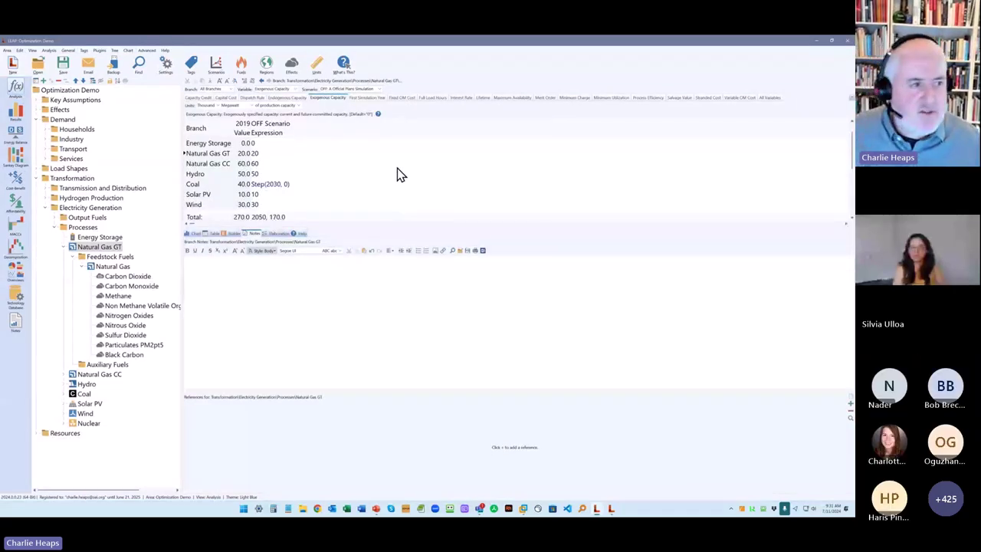
# - Show the electricity generation results chart, outputs by output fuel, for the A Official Plans Simulation scenario
pyautogui.click(18, 116)
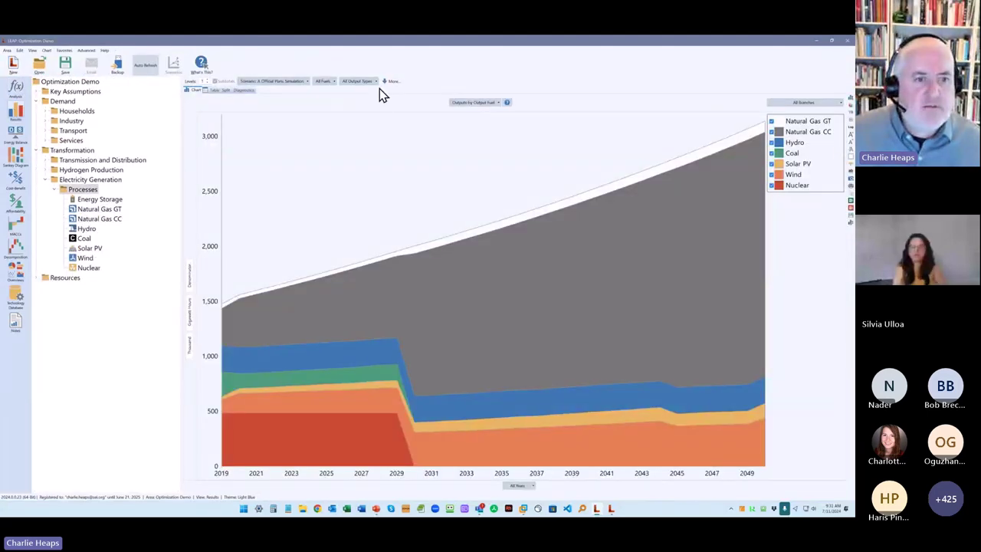
pyautogui.click(288, 81)
pyautogui.click(281, 91)
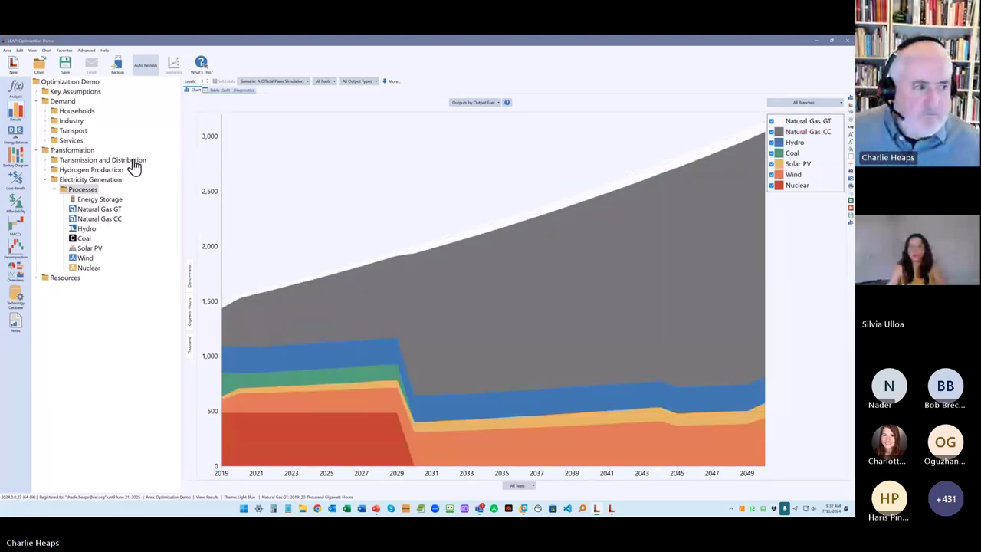
# - Return to the Analysis view and switch to the B Baseline Partial Optimization scenario
pyautogui.click(13, 91)
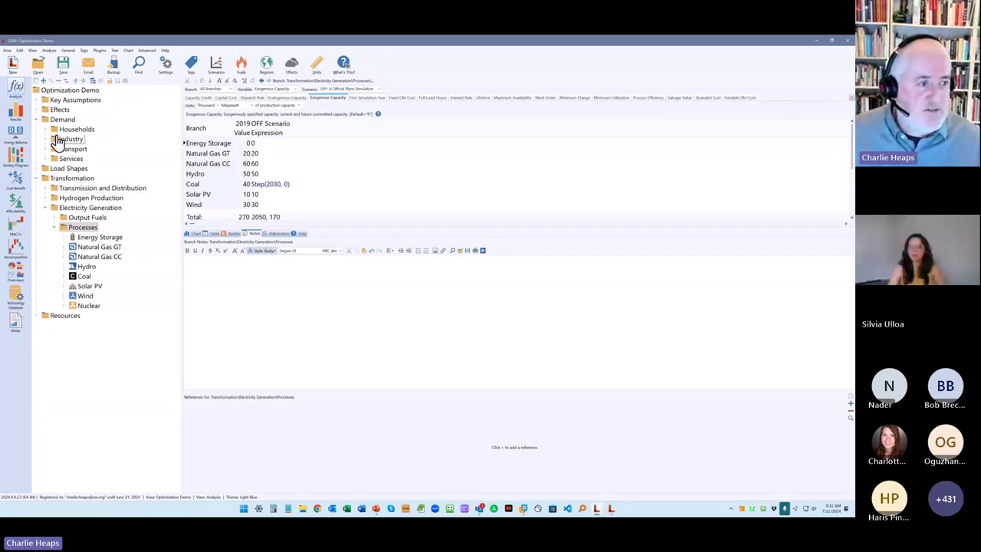
pyautogui.click(342, 89)
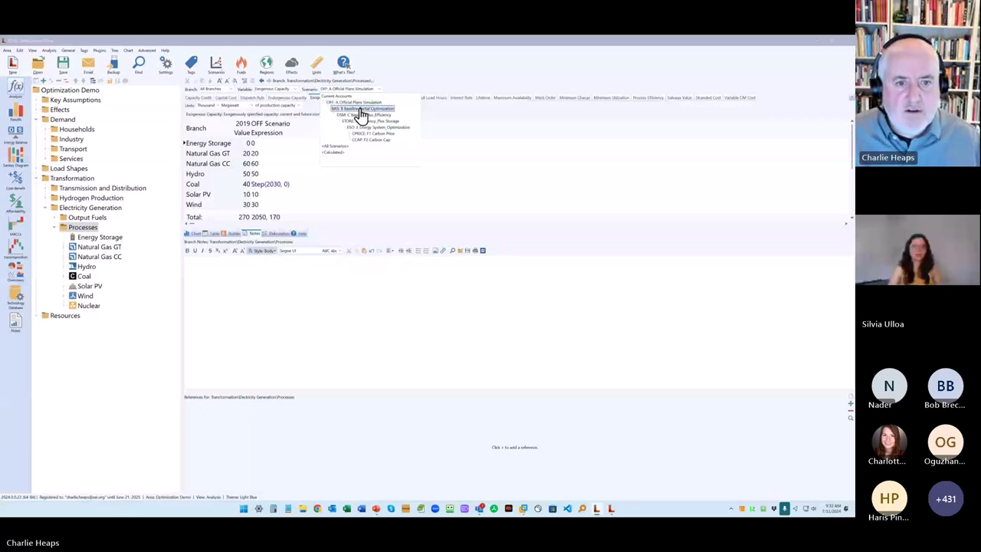
pyautogui.click(359, 109)
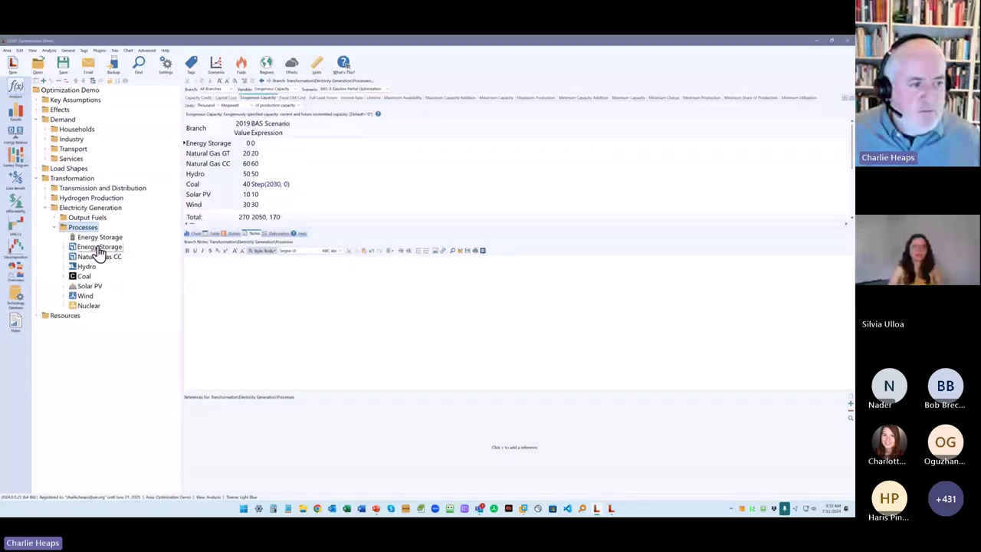
# - Examine the Optimize setting of the Electricity Generation module, then the variables of its processes
pyautogui.click(92, 208)
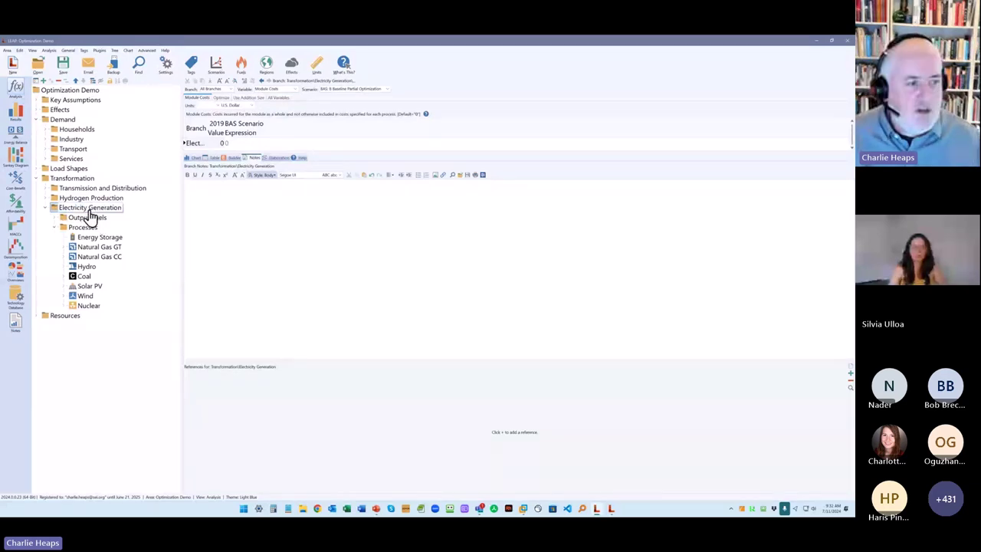
pyautogui.click(223, 99)
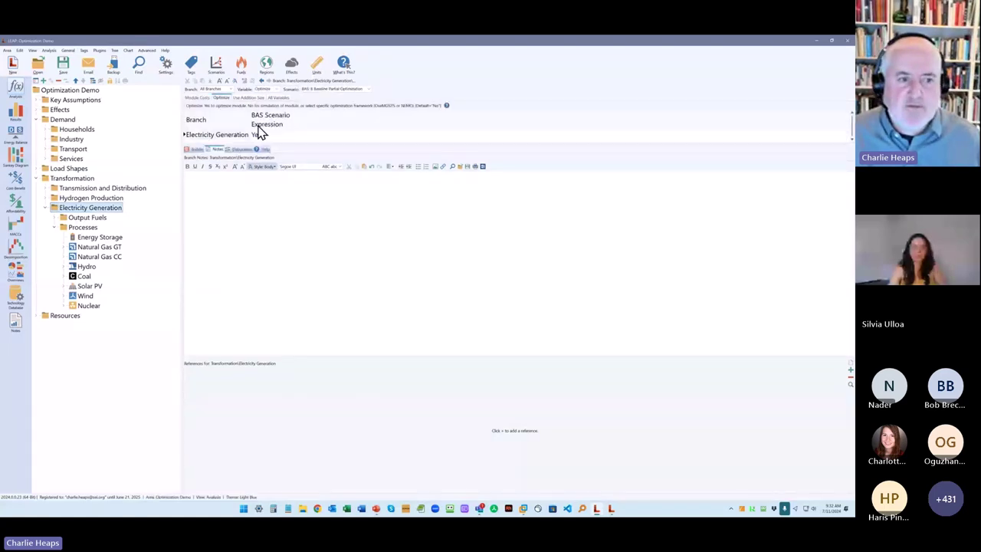
pyautogui.click(260, 134)
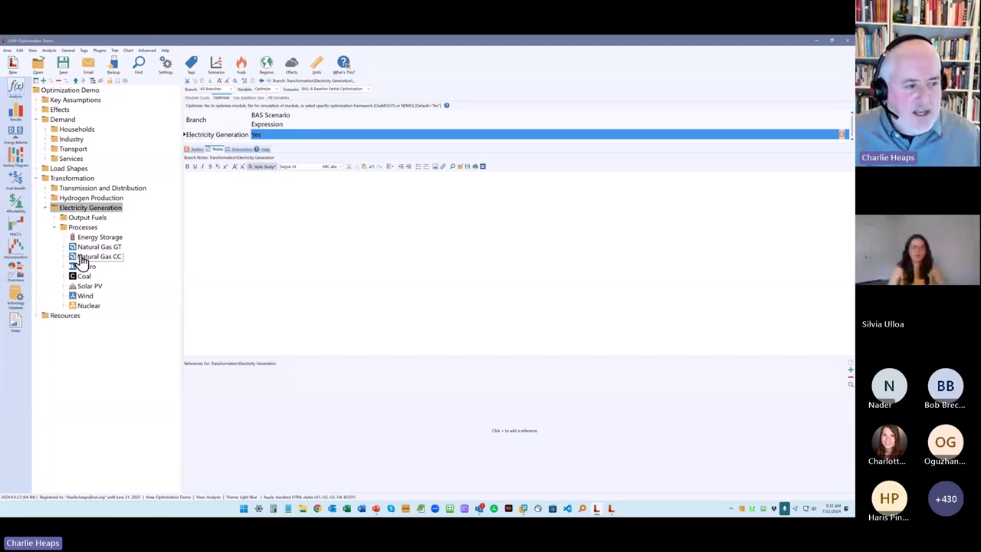
pyautogui.click(76, 228)
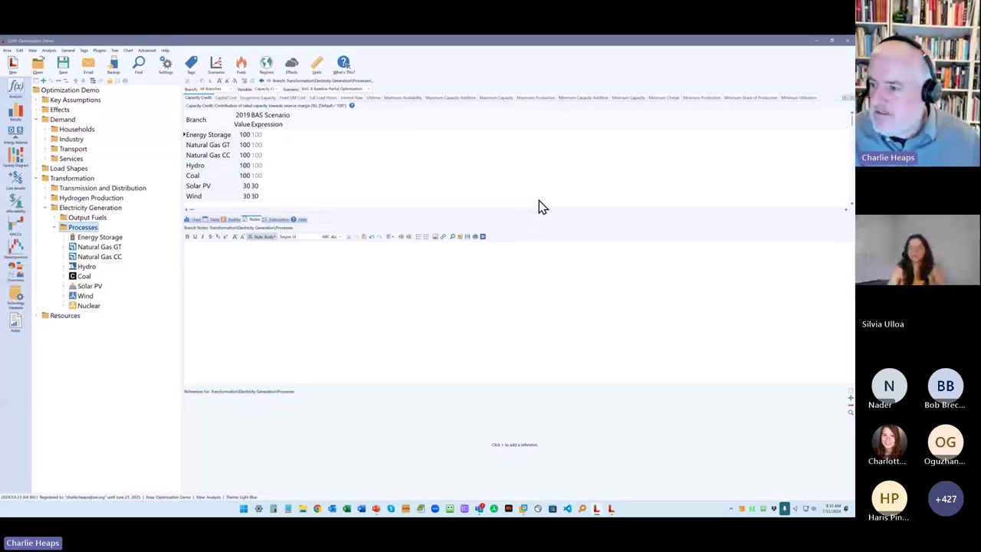
# - Show the electricity generation results chart for the E Energy_System_Optimization scenario
pyautogui.click(17, 117)
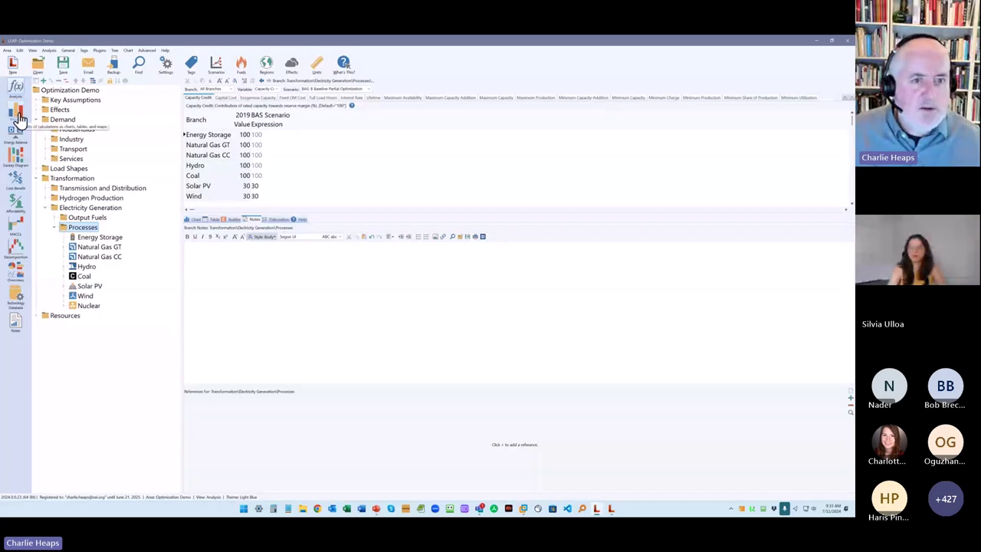
pyautogui.click(280, 81)
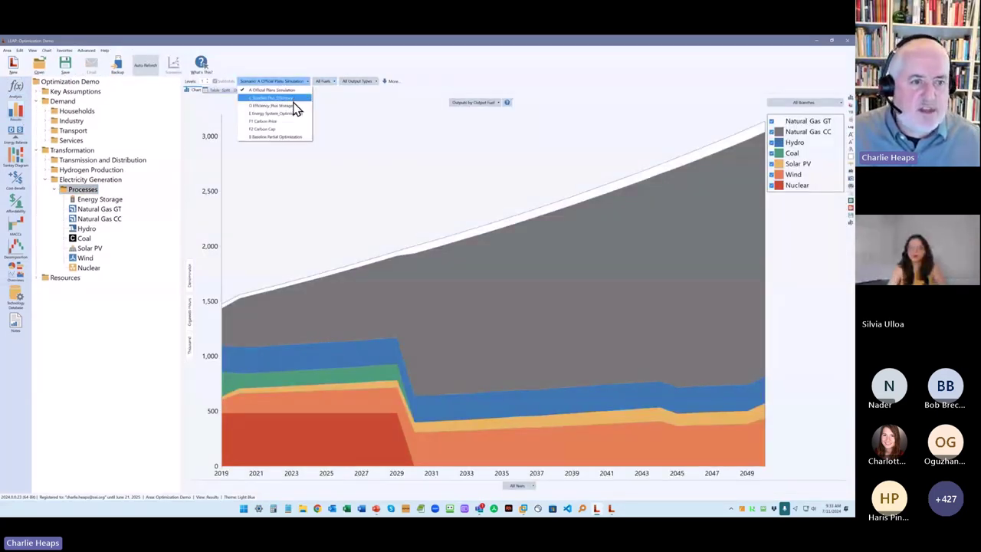
pyautogui.click(299, 114)
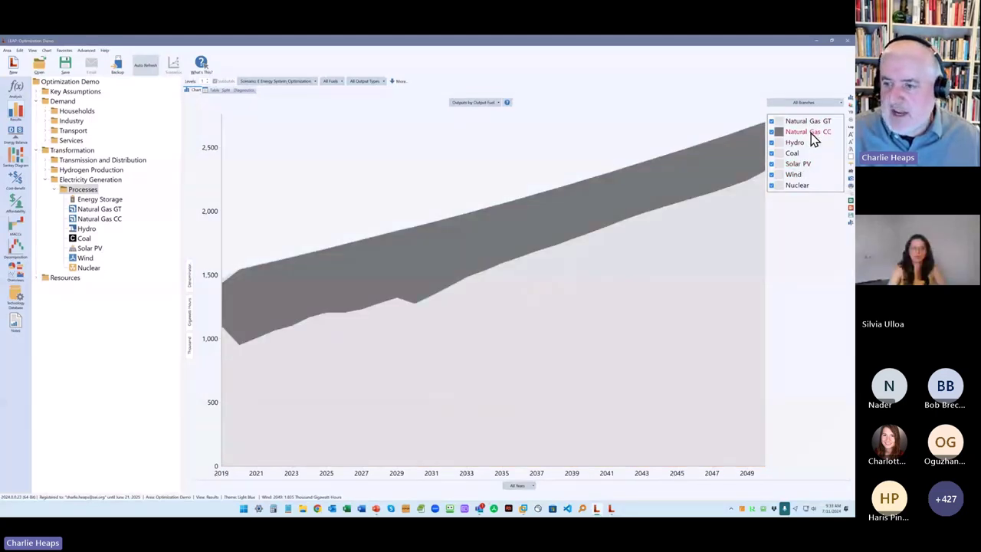
# - Return to the Analysis view and examine the Energy System Optimization setting on the Optimization Demo root branch
pyautogui.click(16, 88)
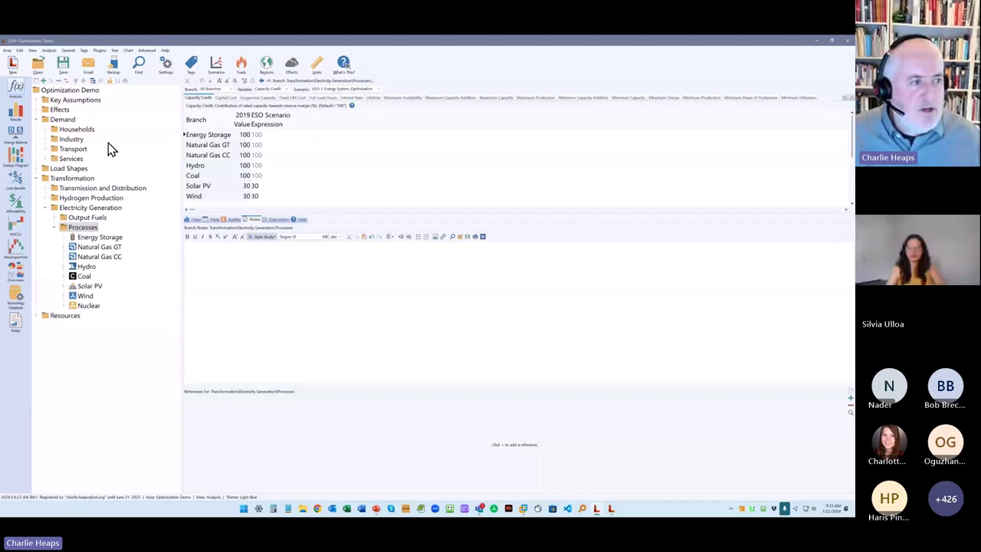
pyautogui.click(75, 91)
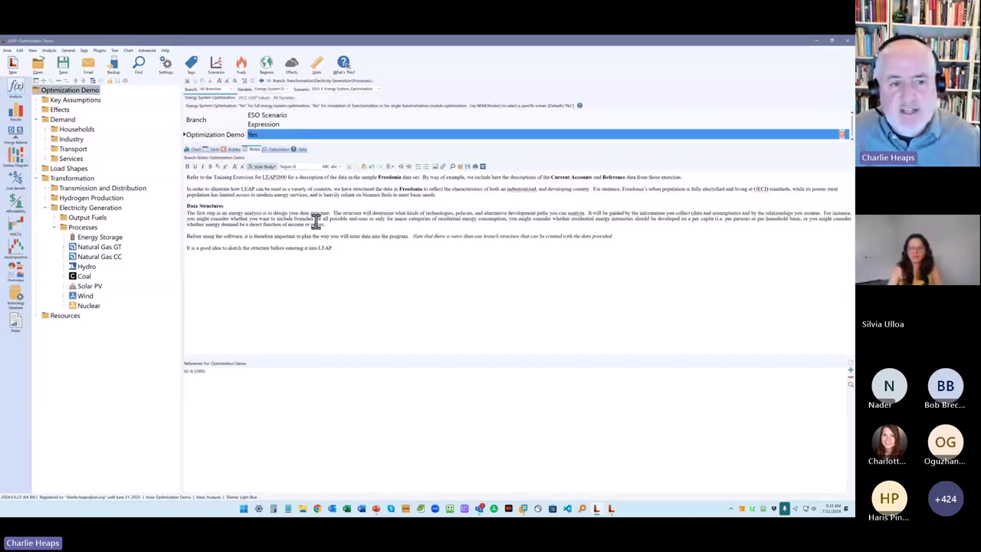
pyautogui.click(259, 135)
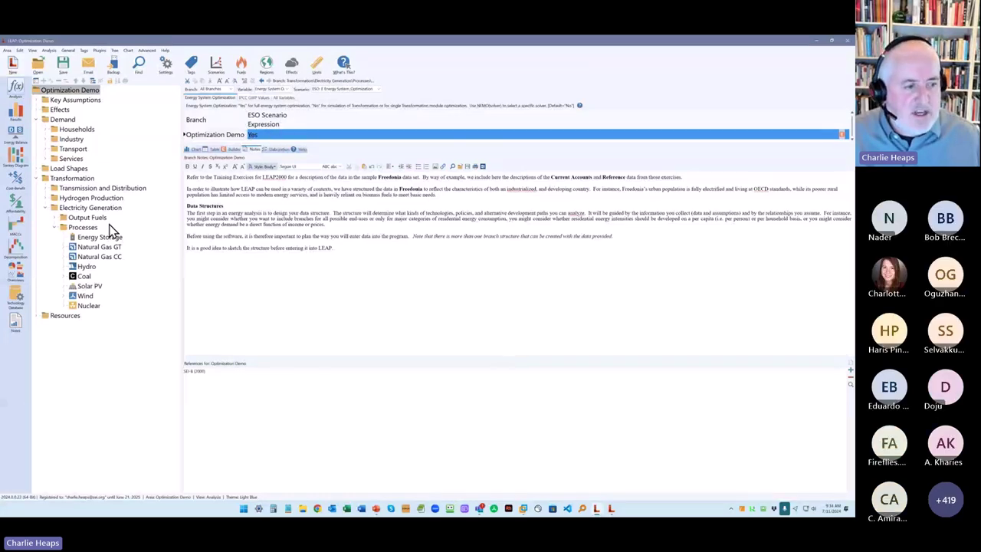
# - Expand the Hydrogen Production, Transmission and Distribution, Resources and Households branches to examine their structure
pyautogui.click(44, 198)
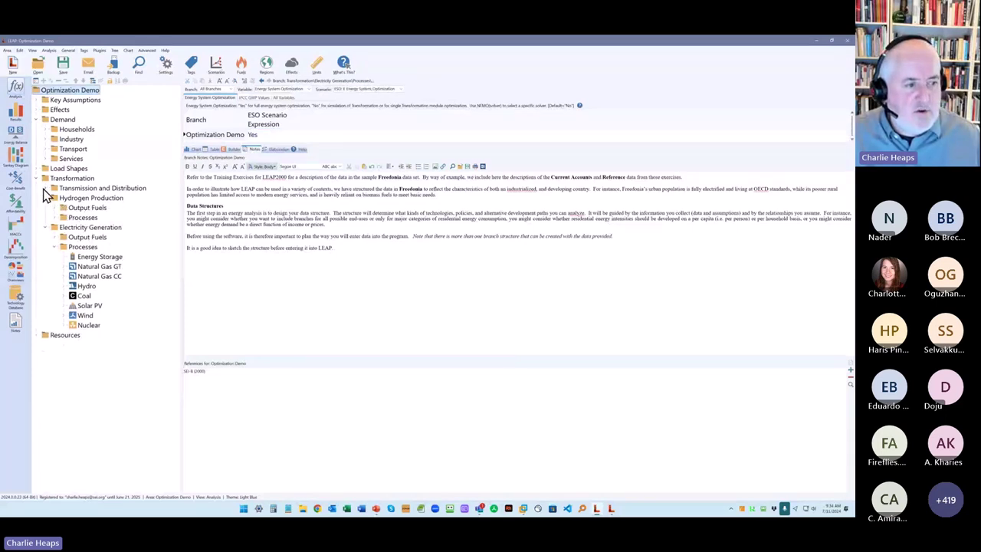
pyautogui.click(83, 236)
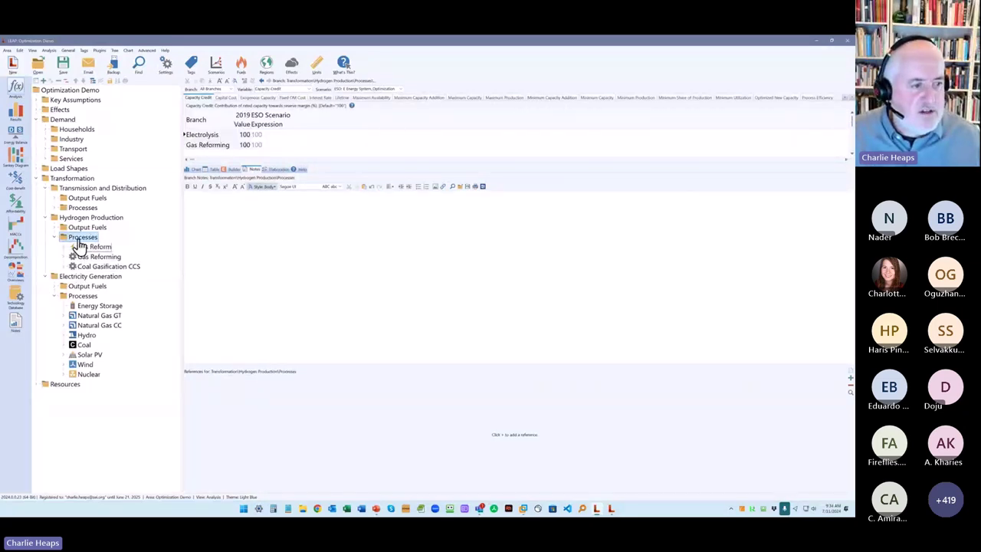
pyautogui.click(73, 190)
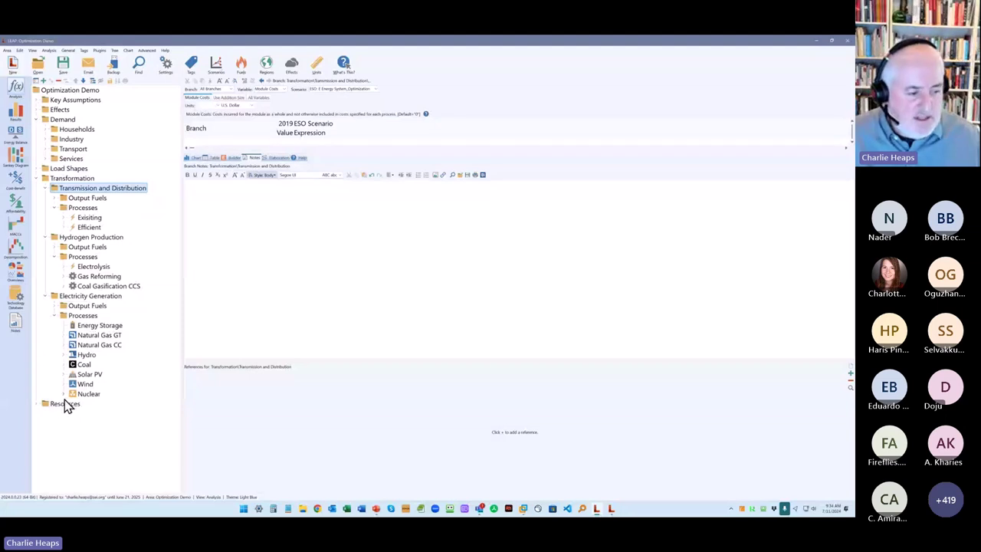
pyautogui.click(36, 404)
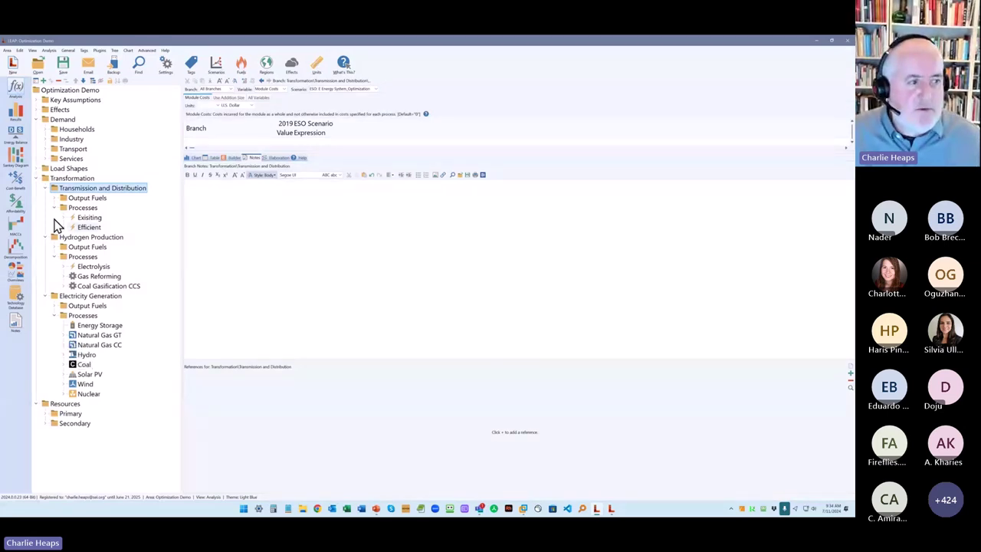
pyautogui.click(48, 131)
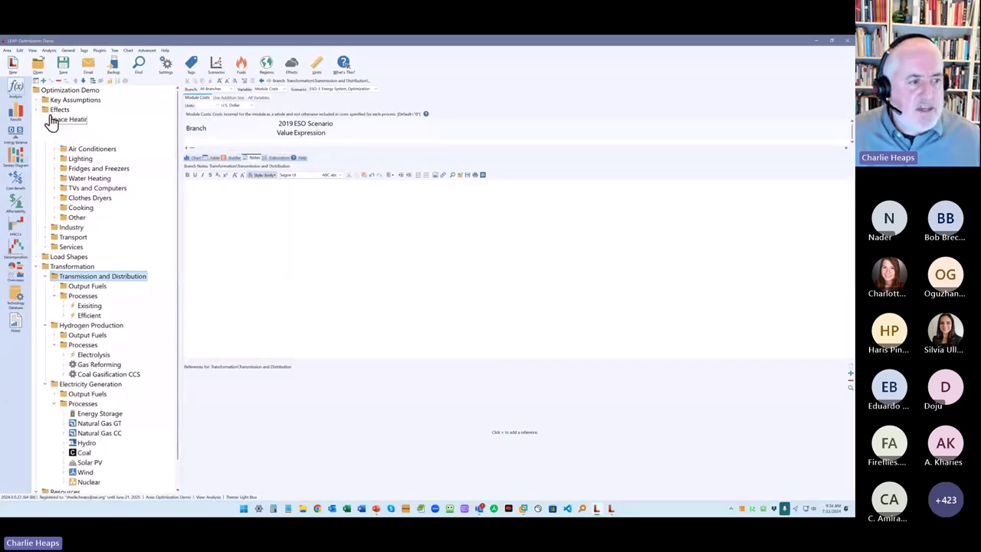
# - Expand the households' Space Heating and Air Conditioners branches and examine the activity level expressions of the space heating technologies
pyautogui.click(53, 139)
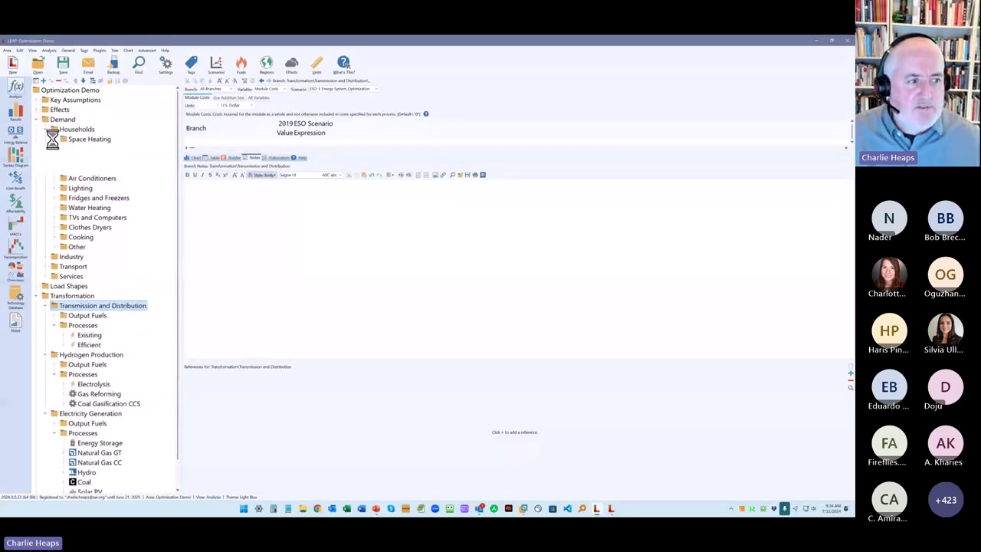
pyautogui.click(101, 141)
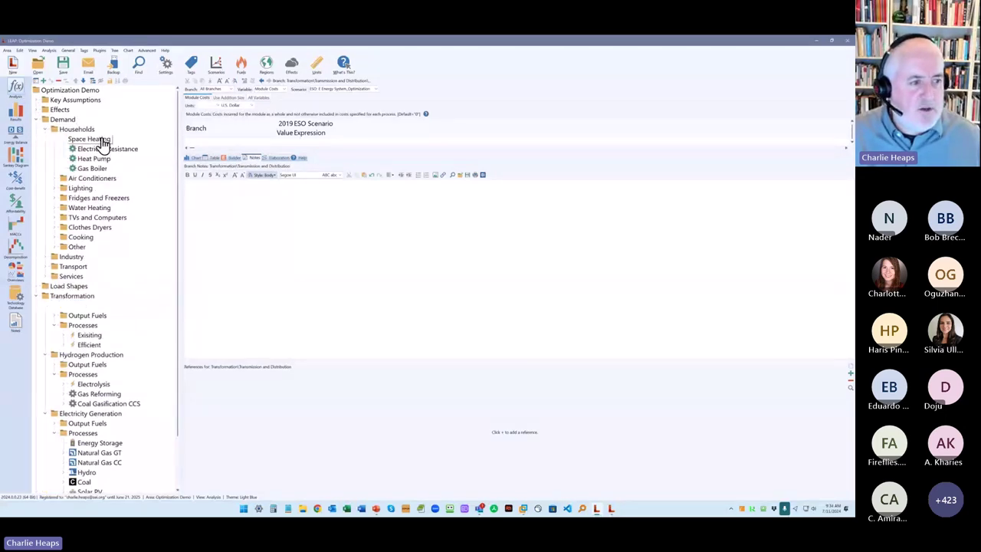
pyautogui.click(55, 178)
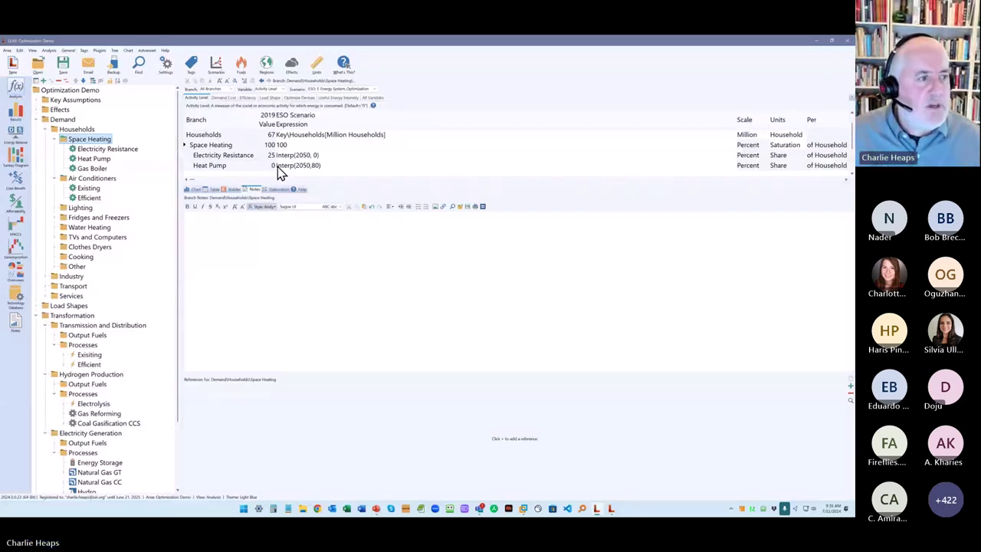
# - Switch to the Results view and show the electricity generation chart for the E Energy_System_Optimization scenario
pyautogui.click(15, 117)
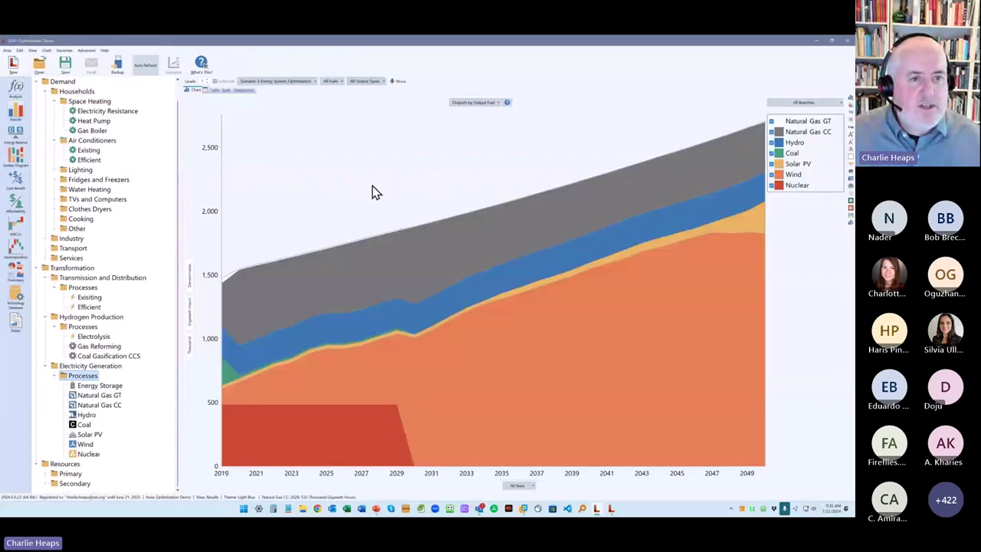
pyautogui.click(277, 82)
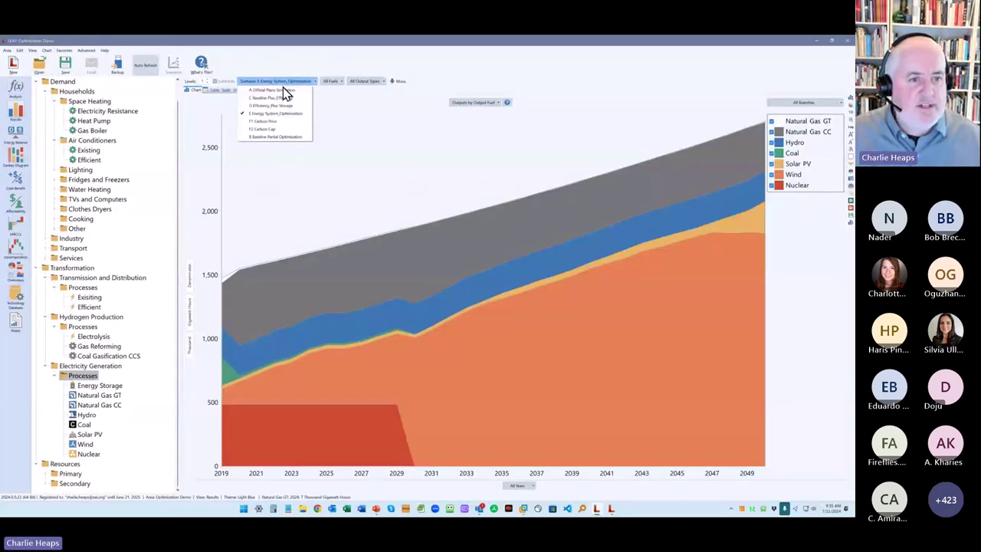
pyautogui.click(288, 111)
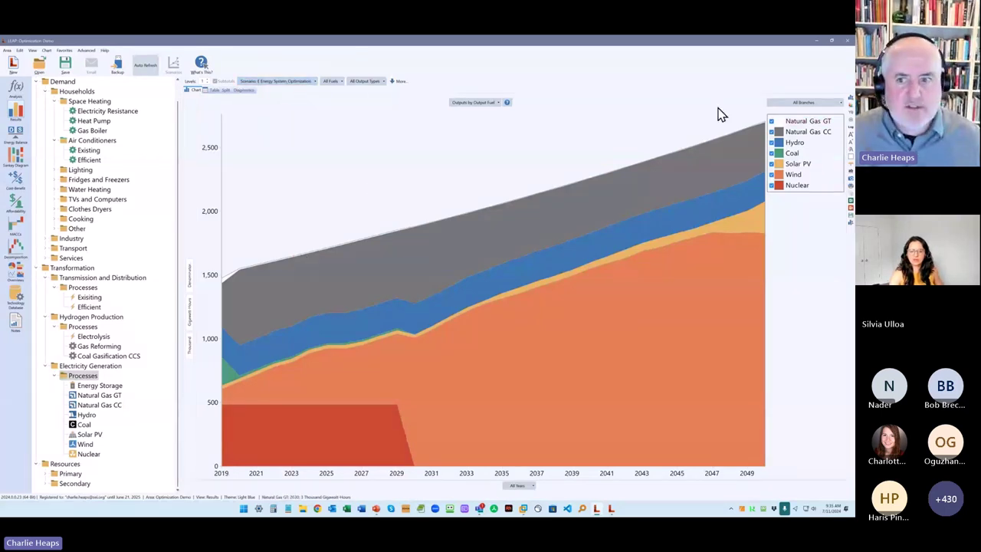
# - Compare the generation chart as Avoided vs. the A Official Plans Simulation scenario, and reset it to No Comparison
pyautogui.click(398, 81)
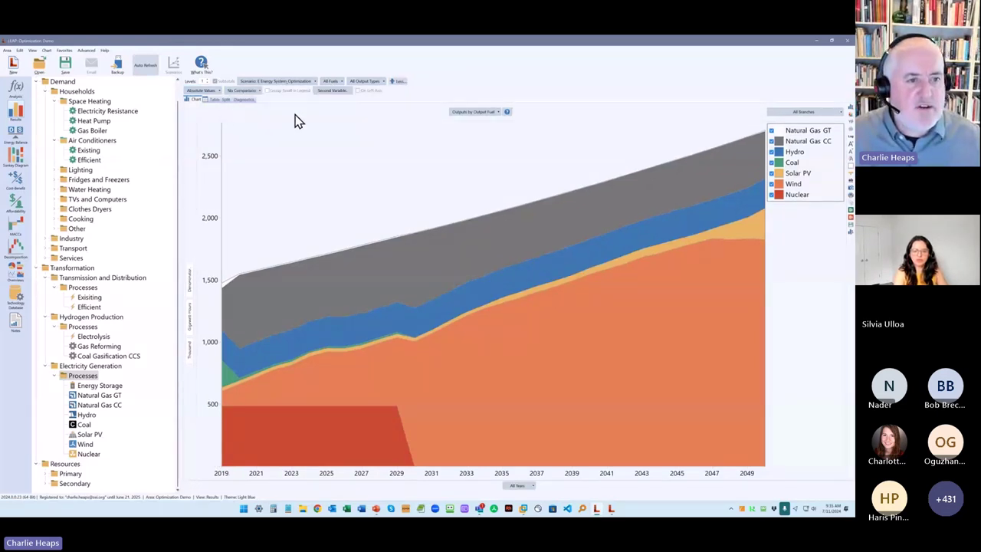
pyautogui.click(244, 91)
pyautogui.moveTo(253, 111)
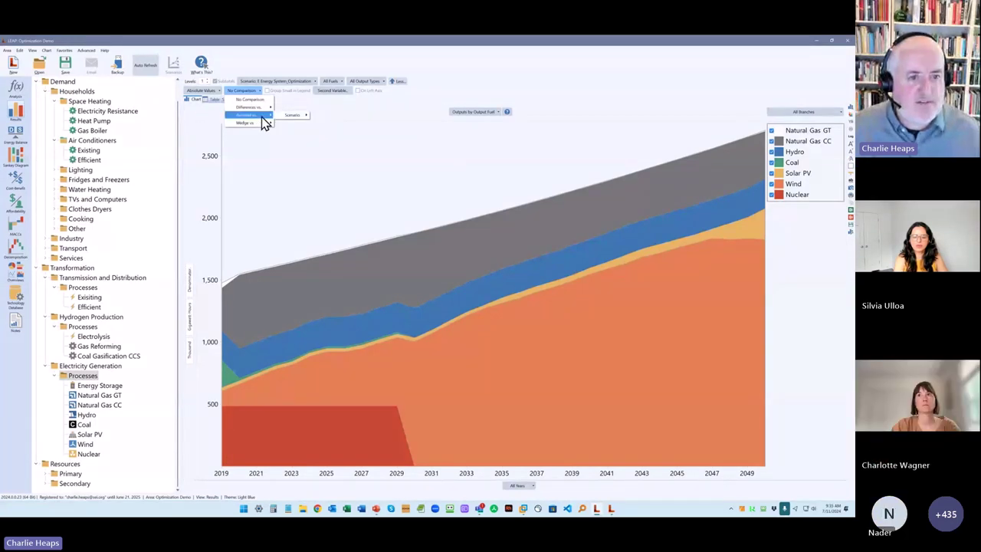
pyautogui.moveTo(294, 116)
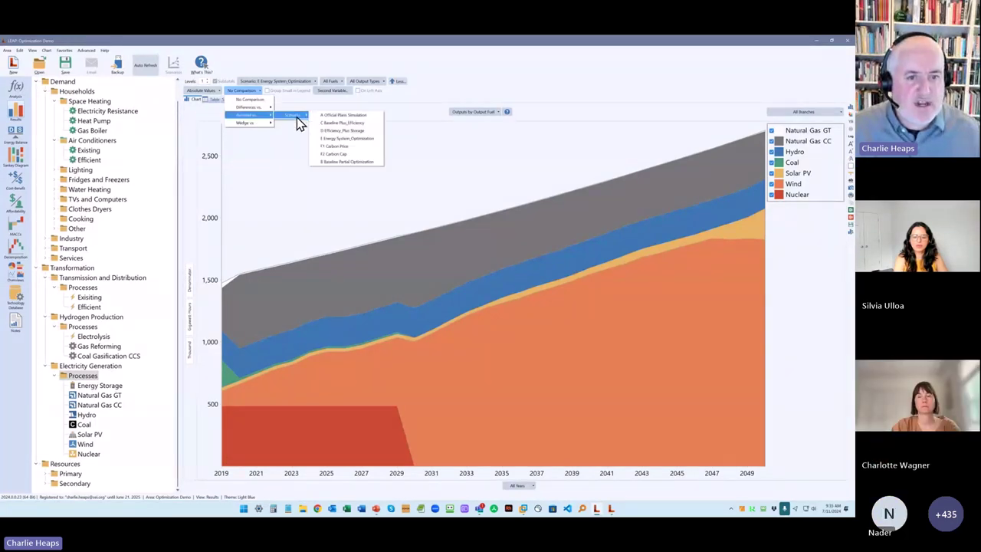
pyautogui.click(361, 117)
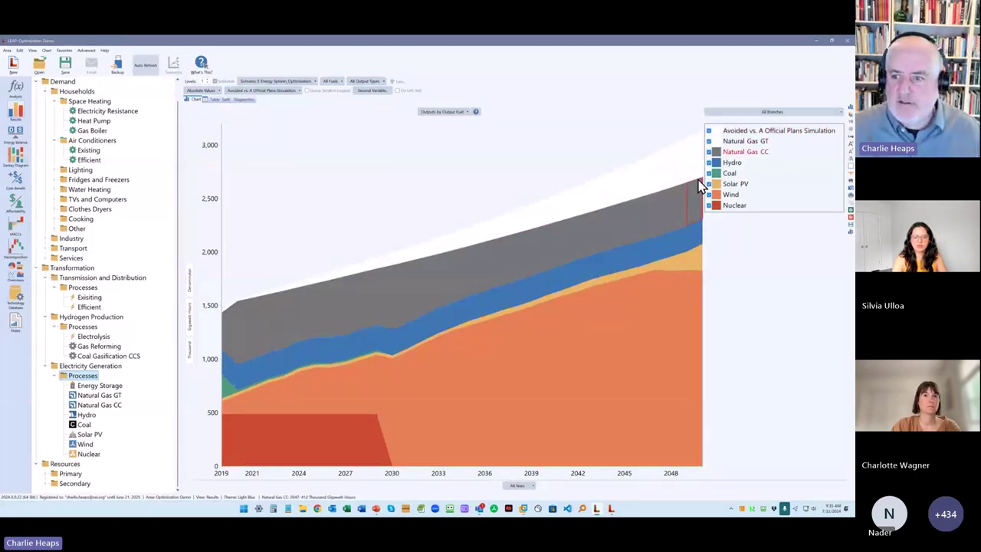
pyautogui.click(264, 91)
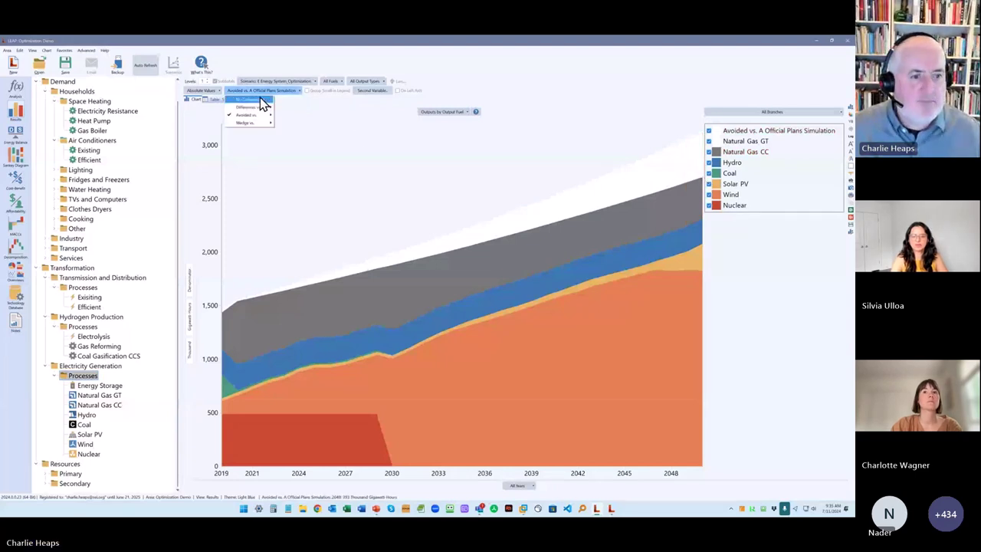
pyautogui.click(259, 100)
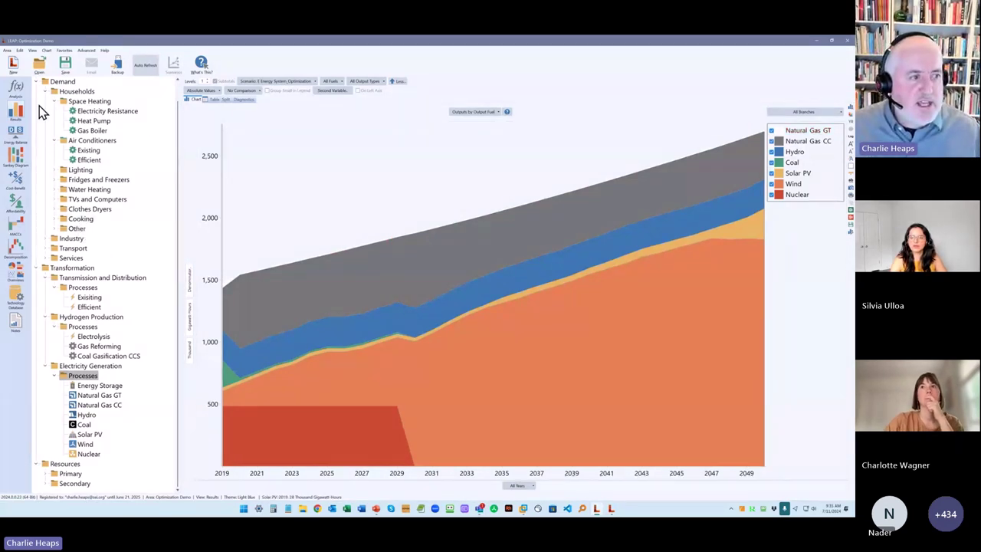
# - Return to the Analysis view and examine the annual emission constraint and externality cost of Carbon Dioxide under Effects
pyautogui.click(15, 94)
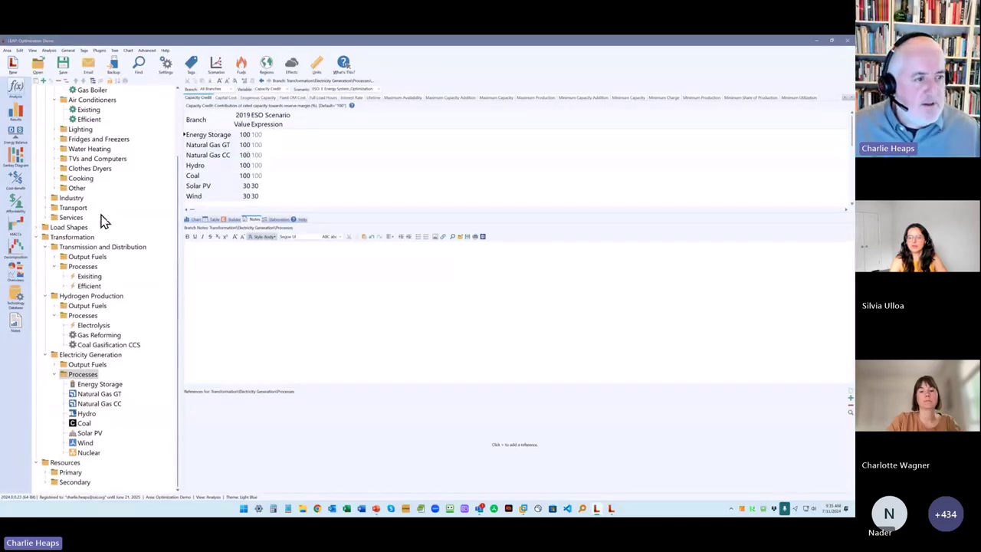
pyautogui.scroll(3, 101, 215)
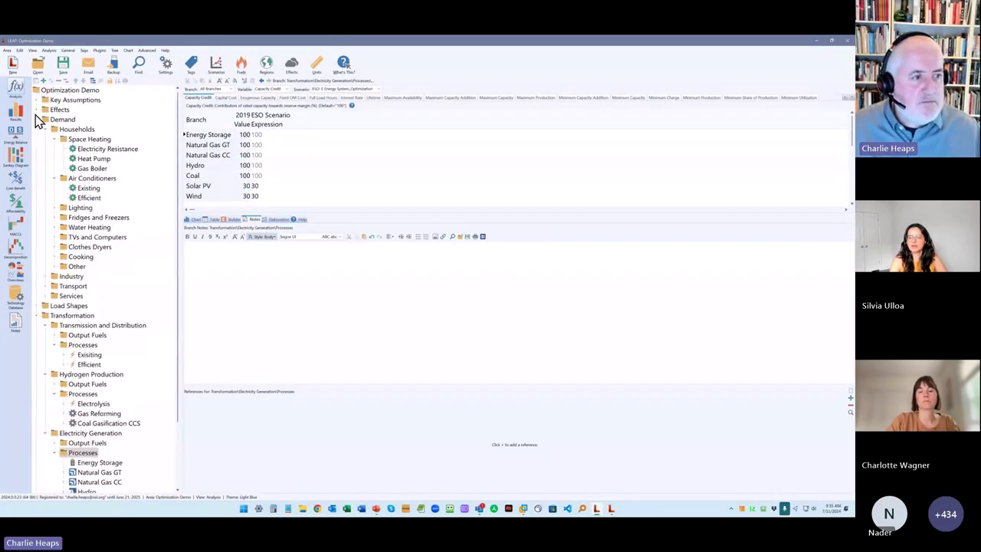
pyautogui.click(36, 110)
pyautogui.click(79, 120)
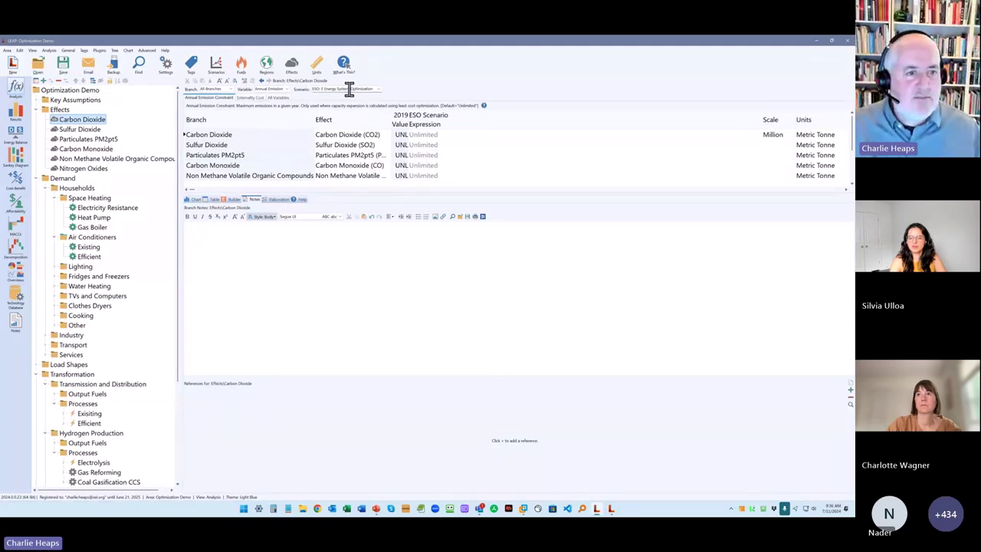
pyautogui.click(249, 98)
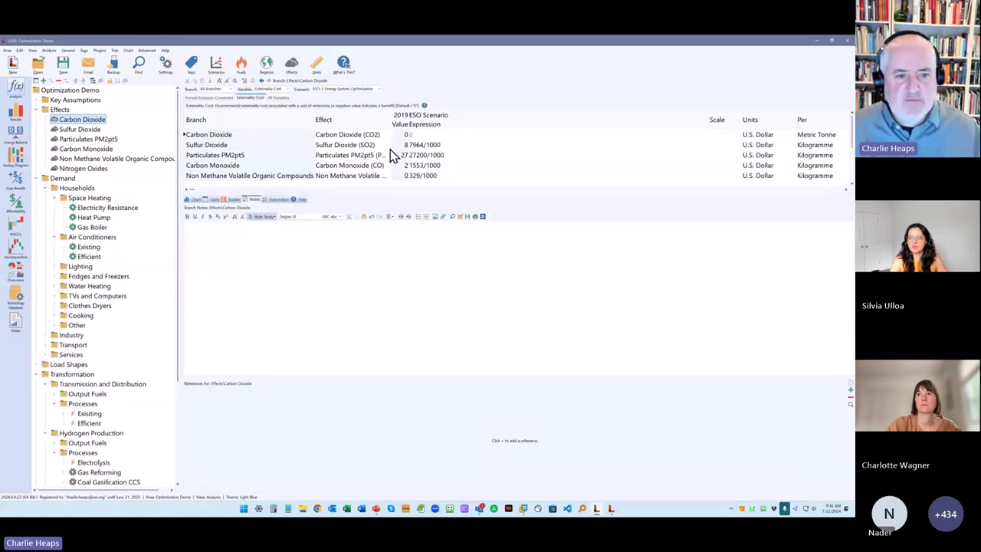
pyautogui.click(410, 135)
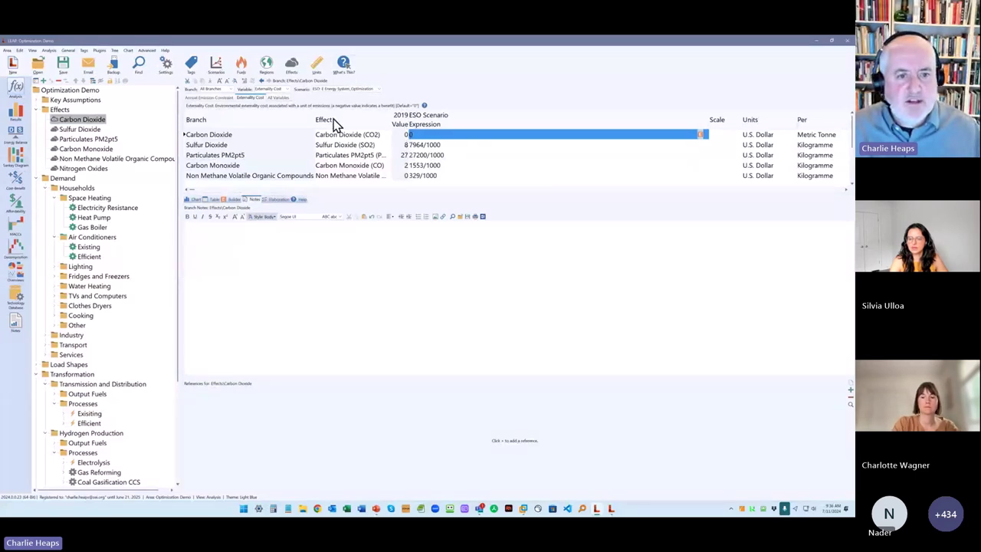
# - Switch to the F1 Carbon Price scenario and examine its externality cost expressions for carbon dioxide and the other pollutants
pyautogui.click(349, 90)
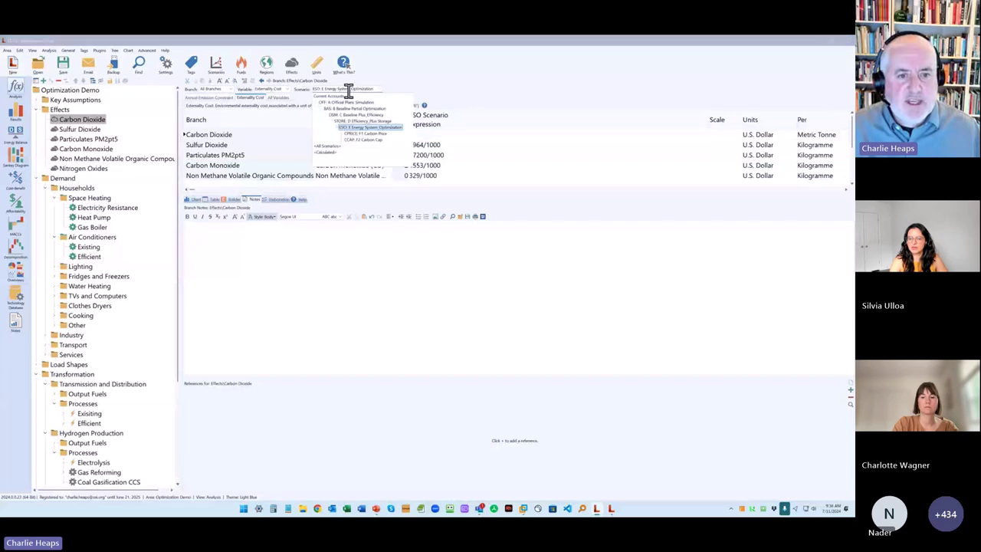
pyautogui.click(366, 133)
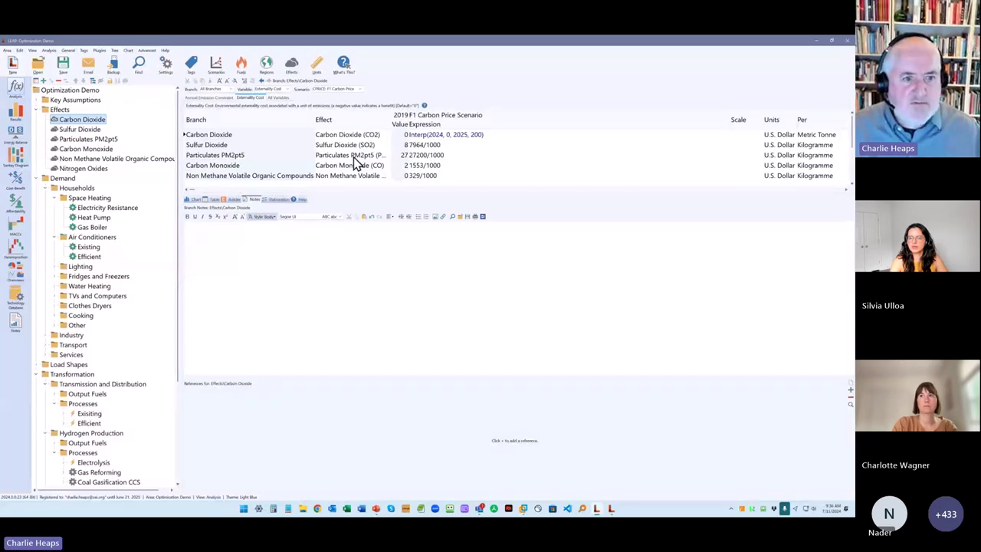
pyautogui.click(336, 89)
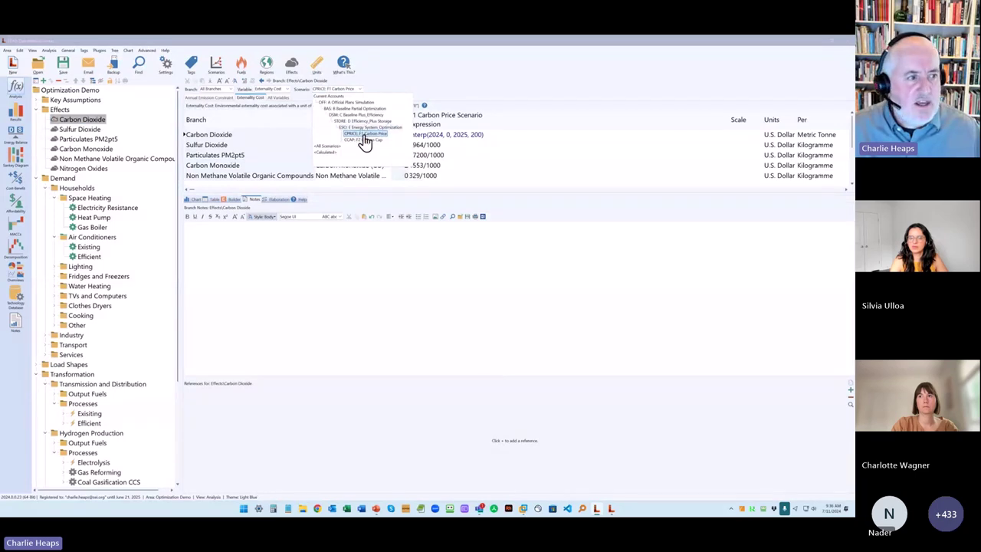
pyautogui.click(366, 135)
pyautogui.click(432, 155)
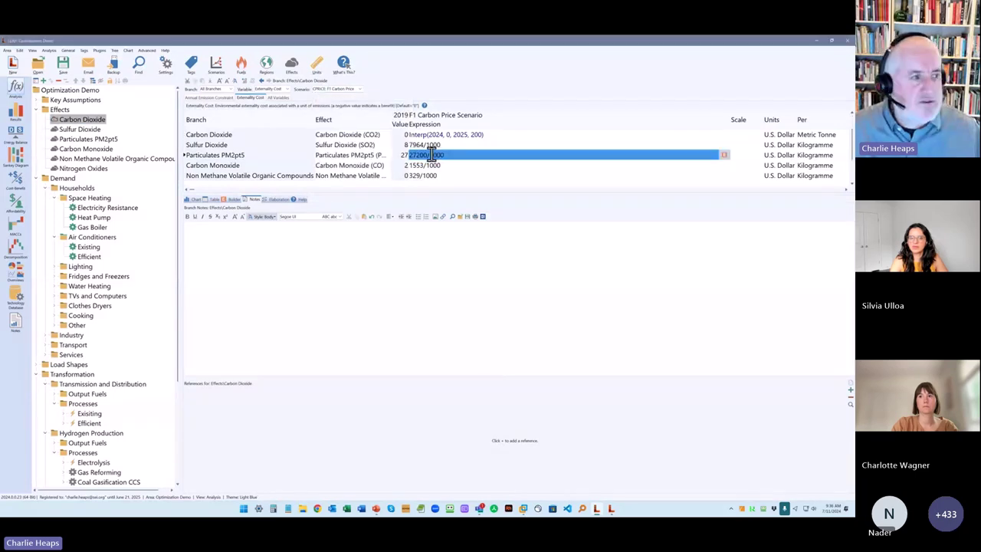
# - Show the saved favorite chart GHGs by Scenario in the Results view and narrow the branch tree to enlarge the chart
pyautogui.click(19, 121)
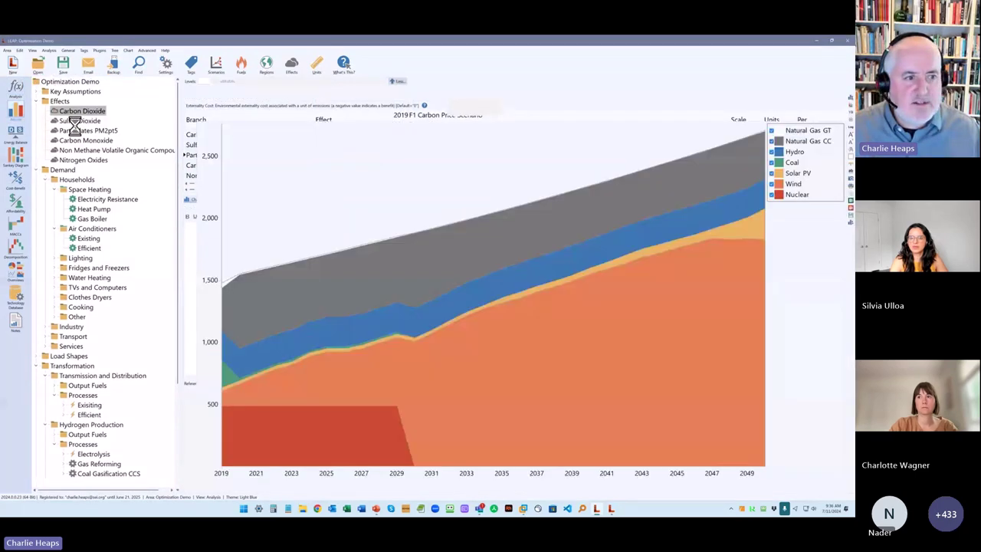
pyautogui.click(65, 51)
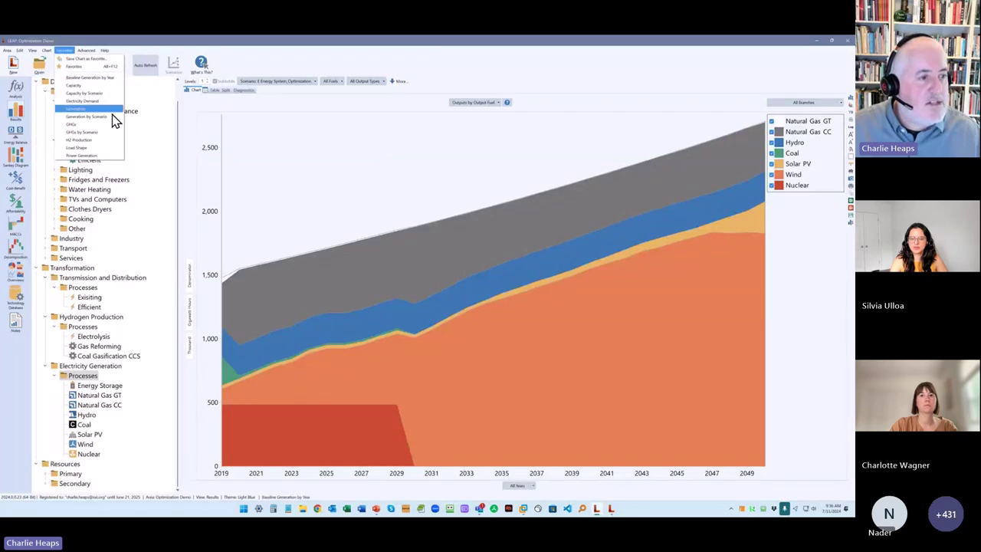
pyautogui.click(99, 134)
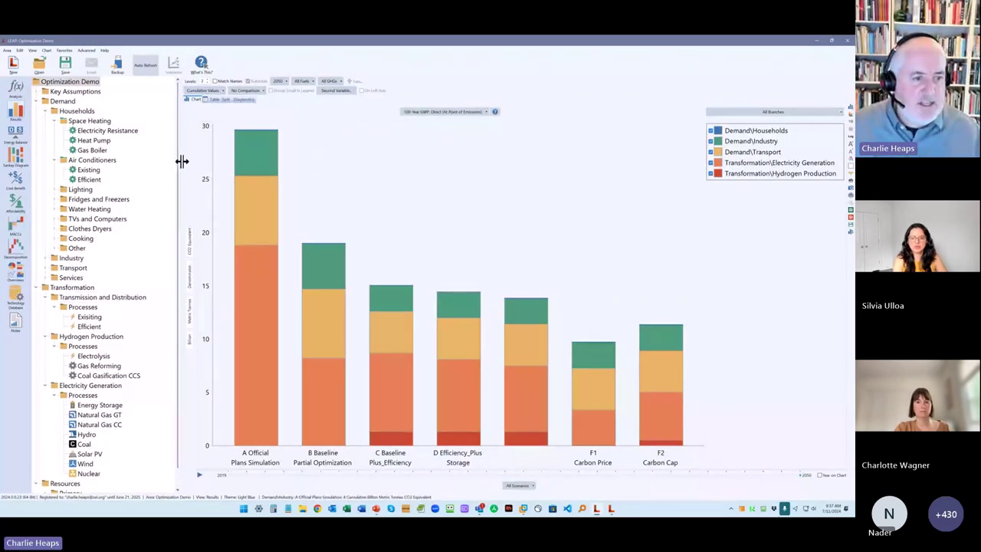
pyautogui.moveTo(179, 160); pyautogui.dragTo(123, 162)
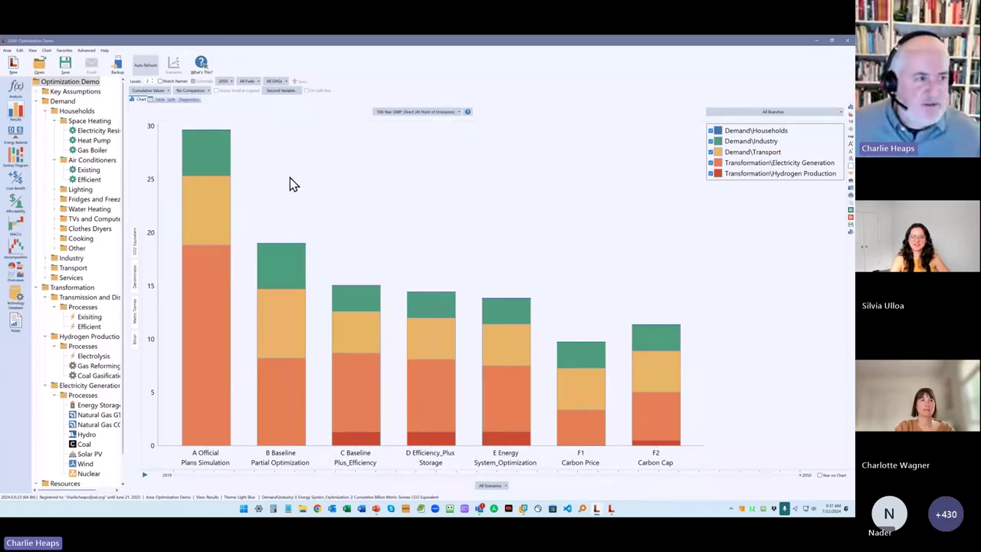
# - Return to the Analysis view and open the Optimization Demo Regional area without saving changes to Optimization Demo
pyautogui.click(23, 86)
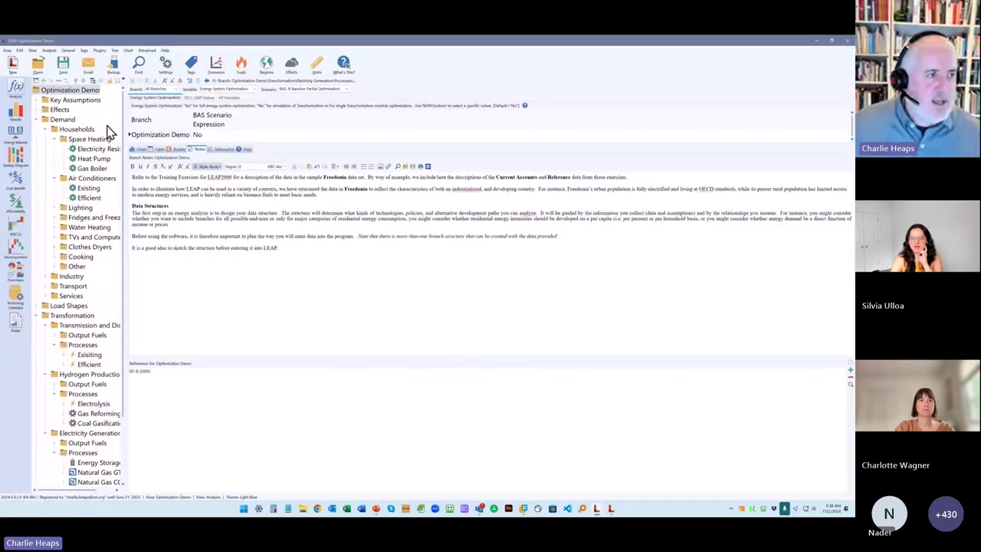
pyautogui.click(40, 68)
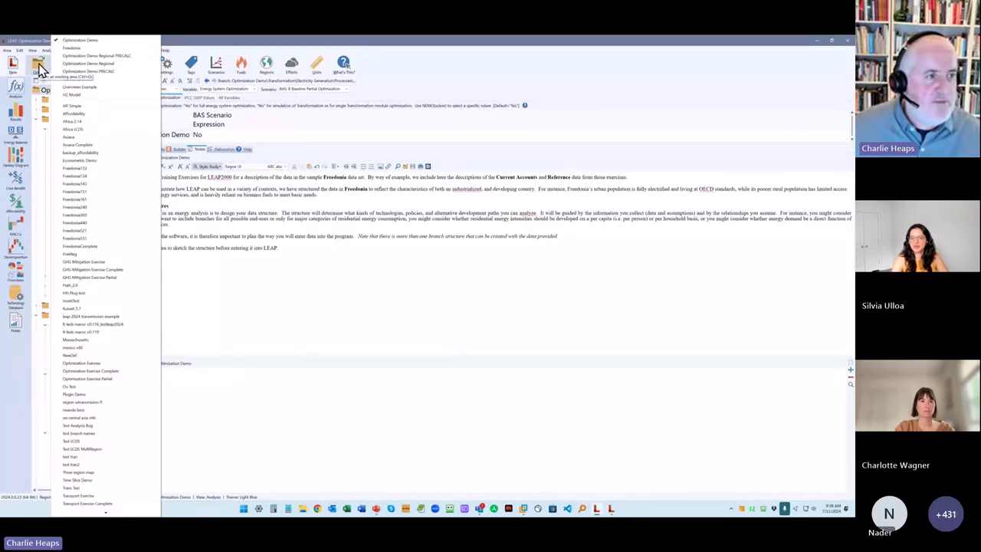
pyautogui.press('Escape')
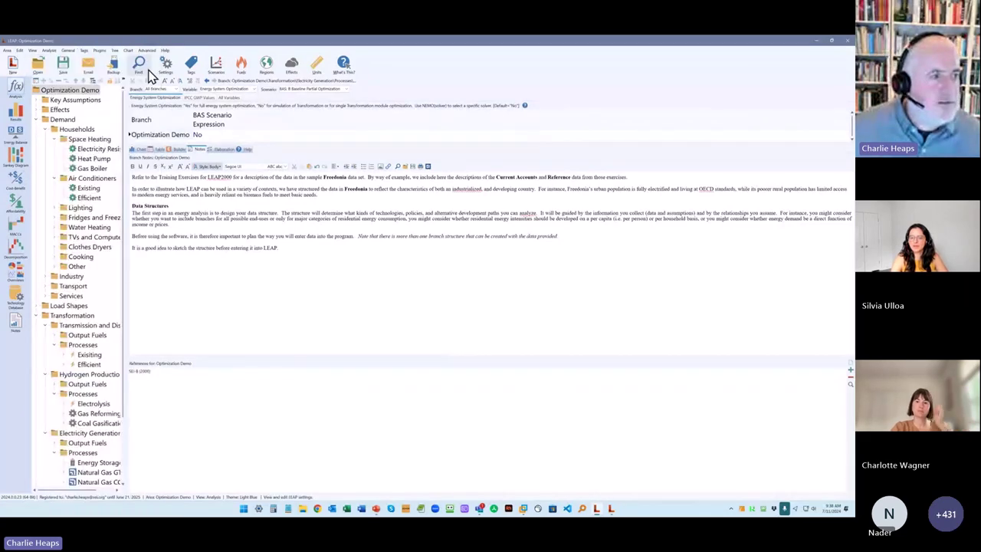
pyautogui.click(39, 75)
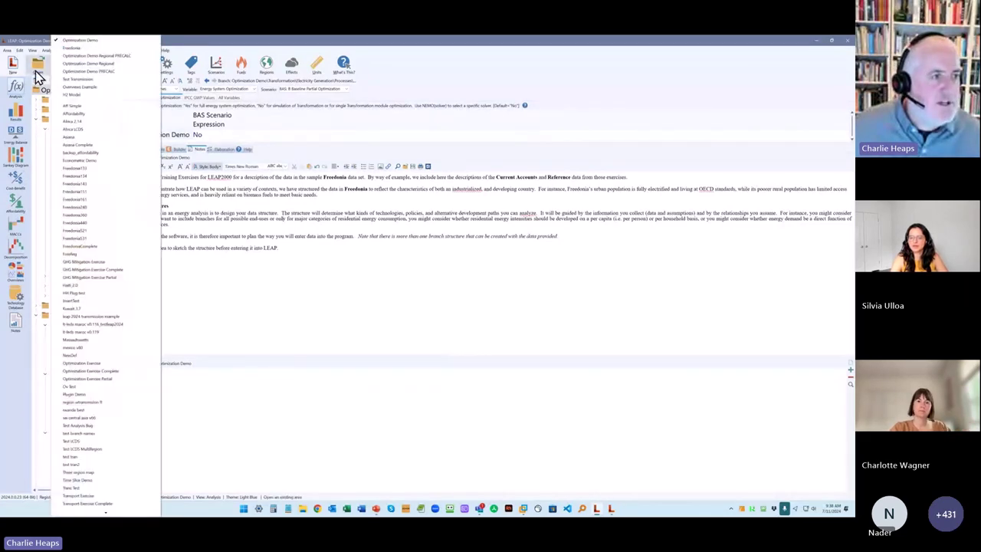
pyautogui.click(90, 66)
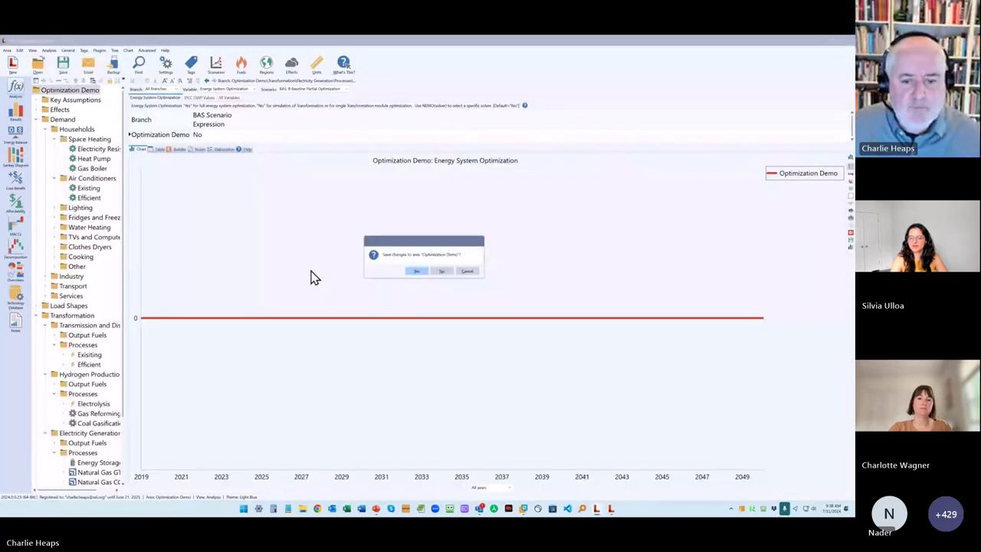
pyautogui.click(442, 271)
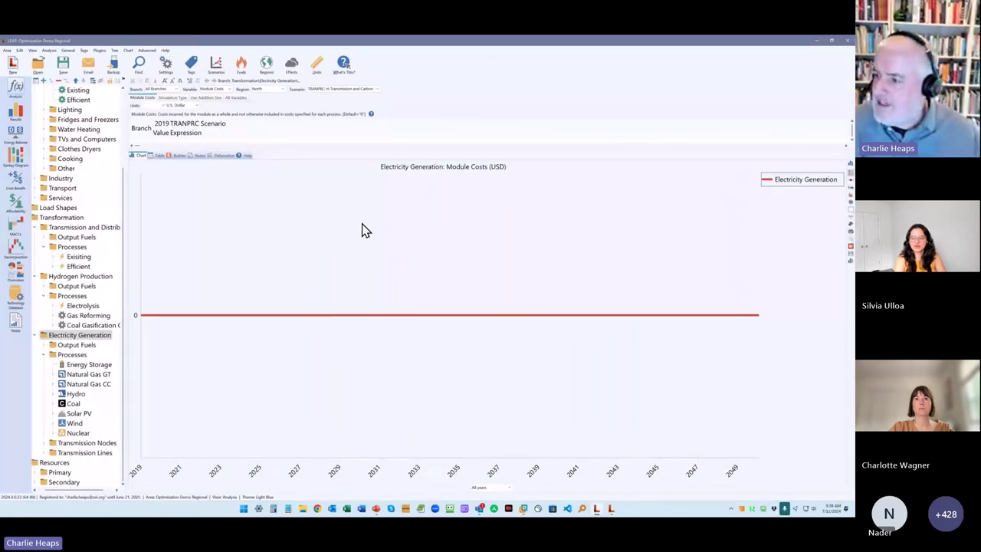
# - Examine the region choices and the branch structure of the regional area, down to its transmission nodes and lines
pyautogui.click(266, 89)
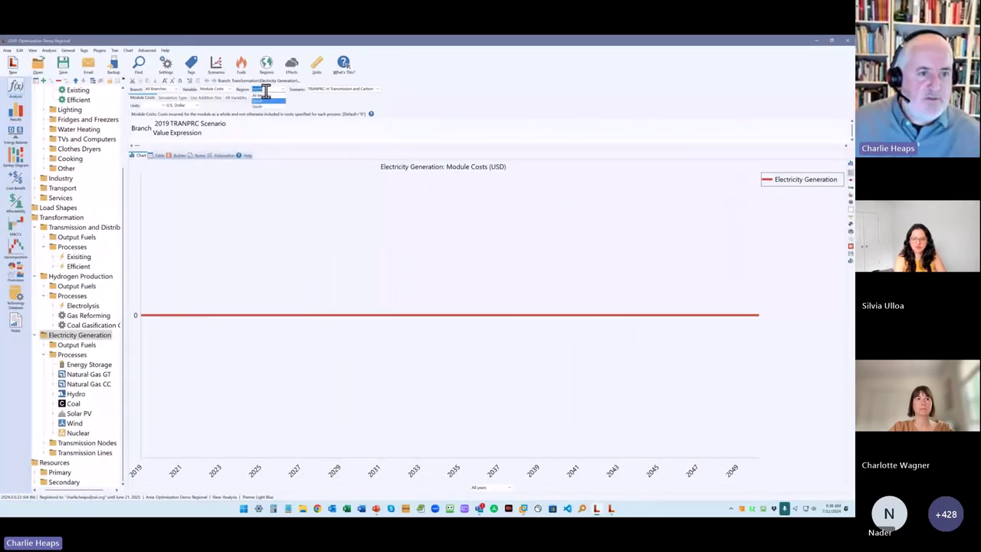
pyautogui.click(317, 183)
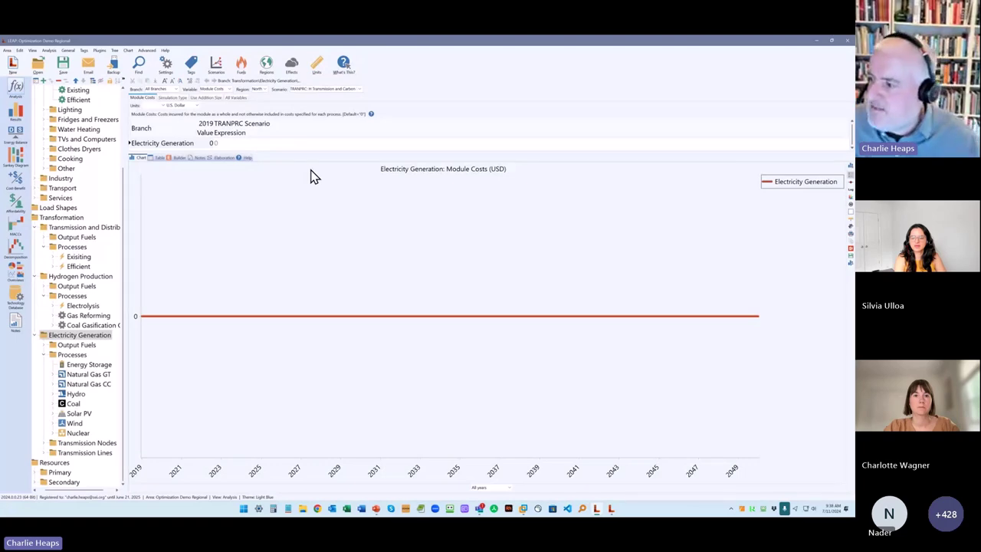
pyautogui.scroll(3, 89, 314)
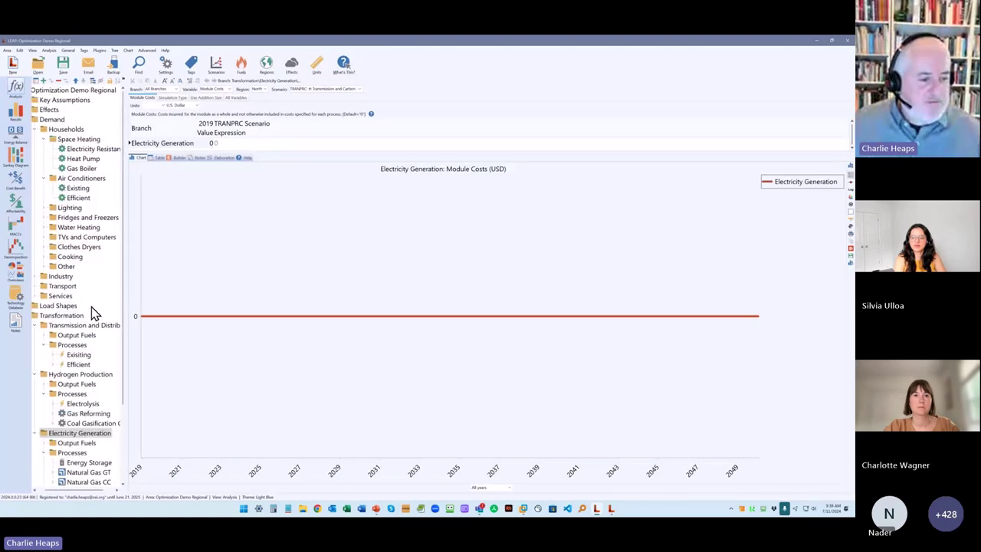
pyautogui.scroll(-3, 92, 313)
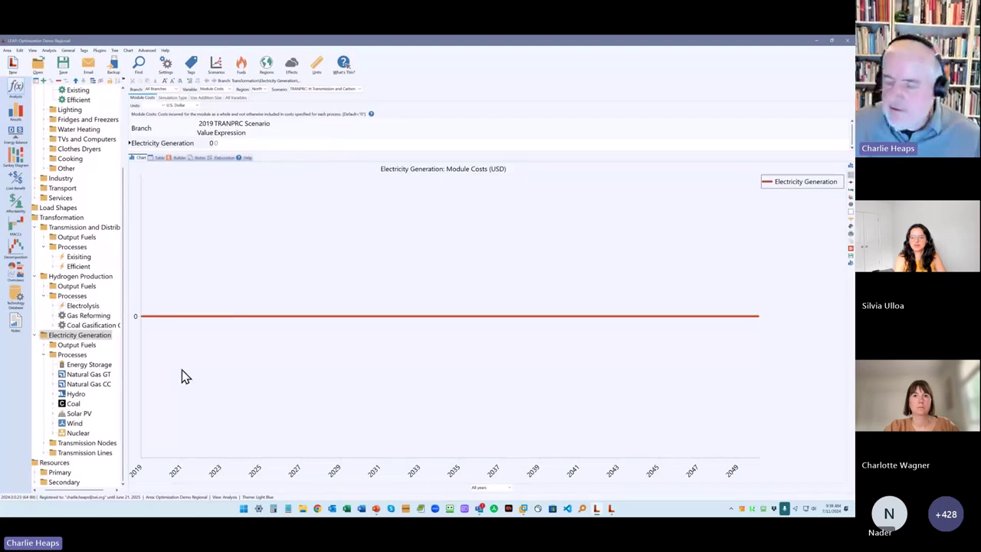
# - Examine the Maximum Capacity expressions of the electricity generation processes, first for the North region and then for the South region
pyautogui.click(72, 355)
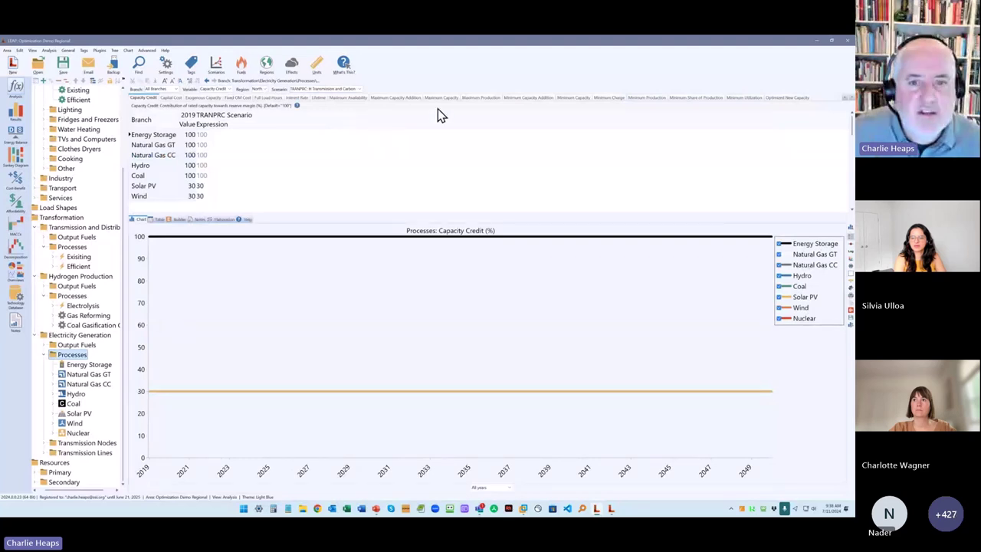
pyautogui.click(440, 98)
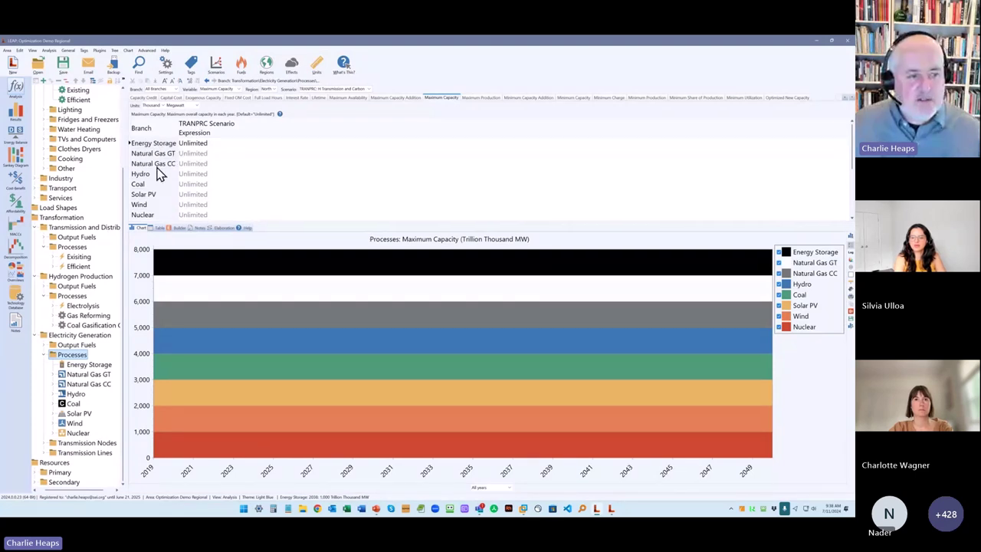
pyautogui.moveTo(171, 224); pyautogui.dragTo(171, 261)
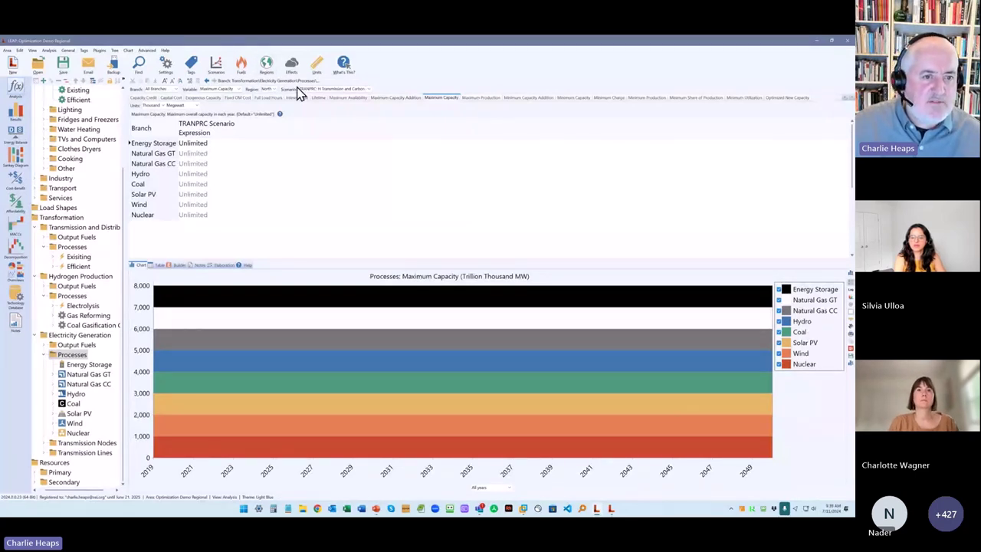
pyautogui.click(268, 89)
pyautogui.click(269, 110)
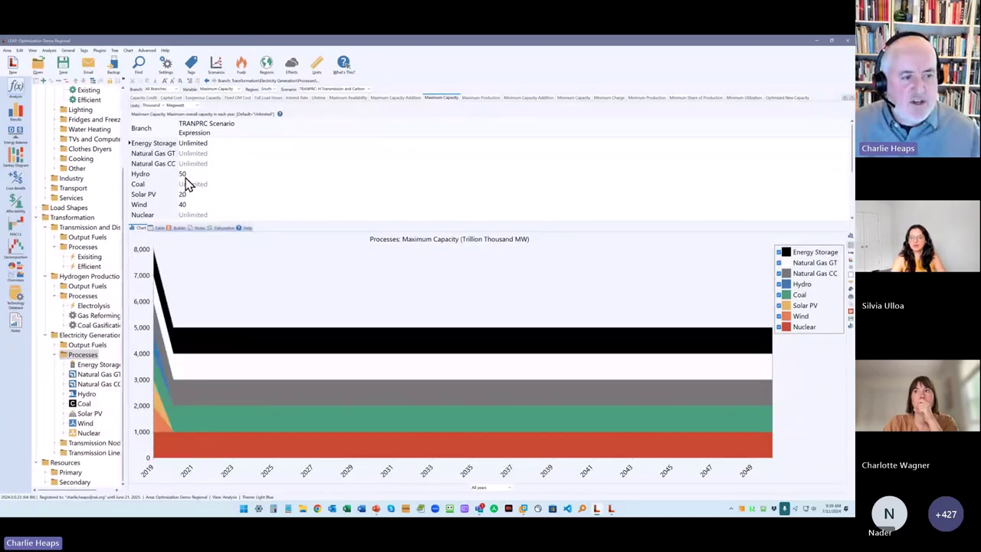
pyautogui.click(188, 203)
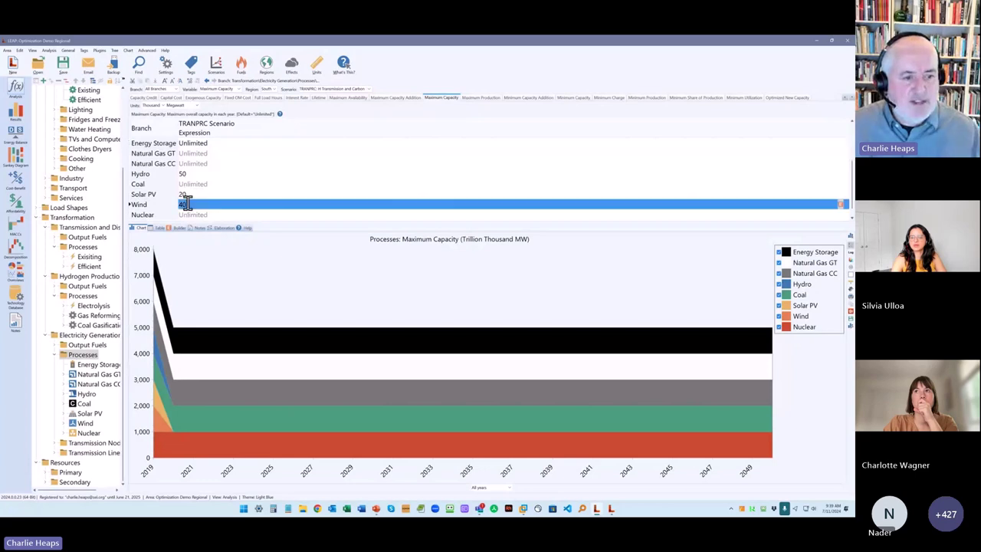
pyautogui.click(246, 215)
# - Show the saved favorite chart Generation by Year and Region in the Results view and check which scenarios are available for it
pyautogui.click(15, 113)
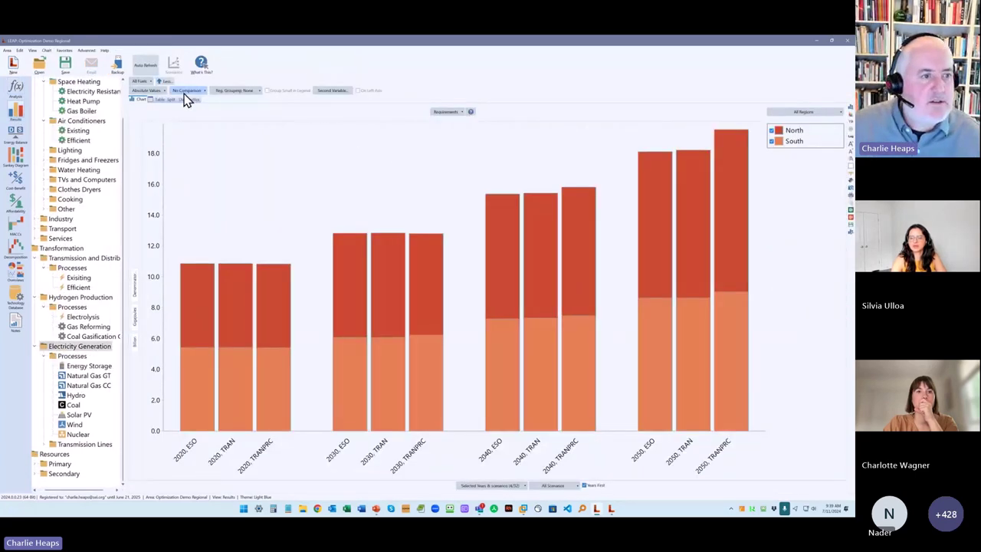
pyautogui.click(63, 50)
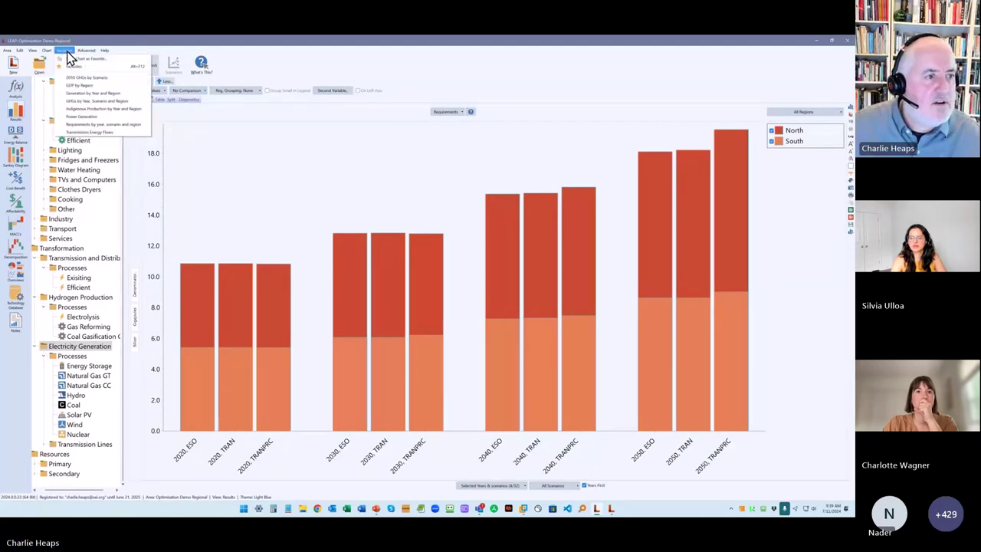
pyautogui.click(119, 95)
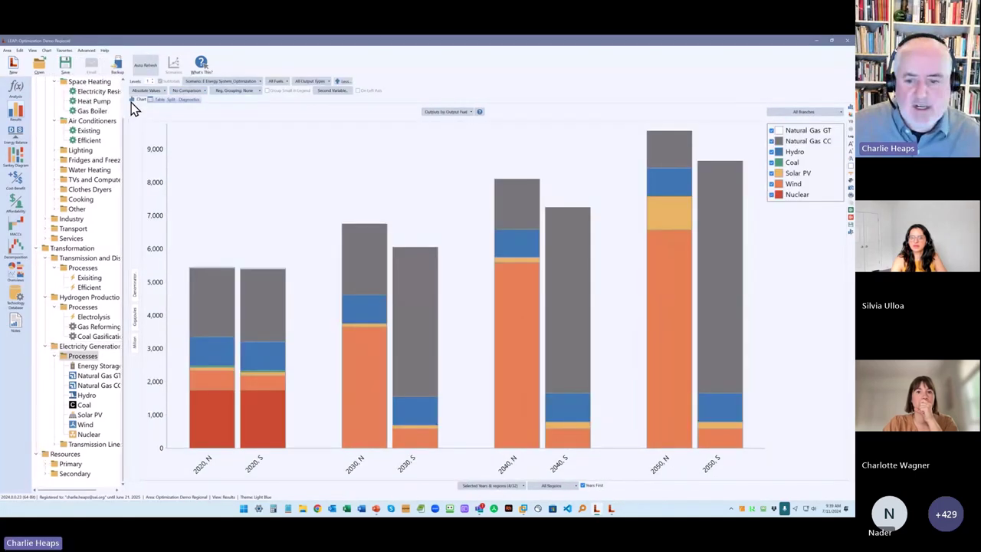
pyautogui.click(234, 83)
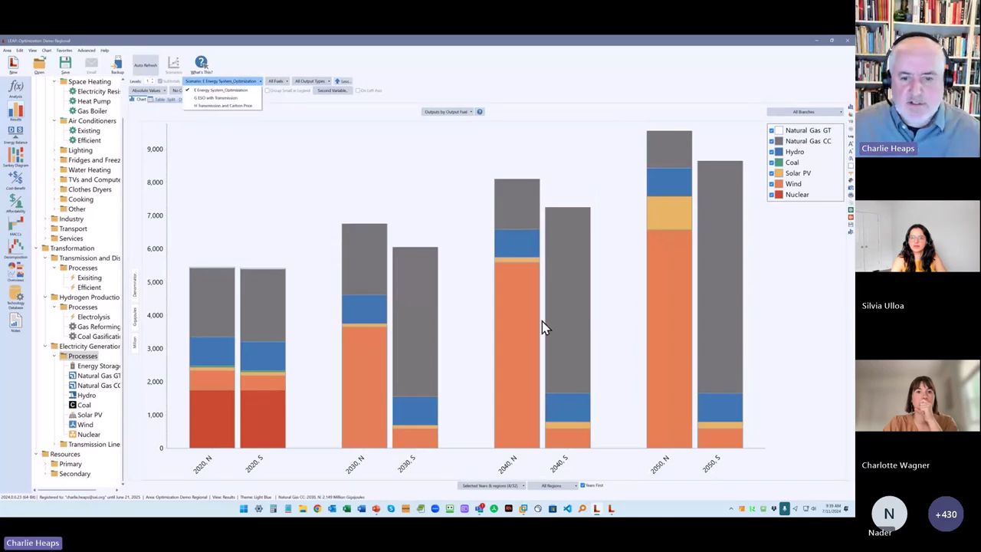
pyautogui.click(445, 197)
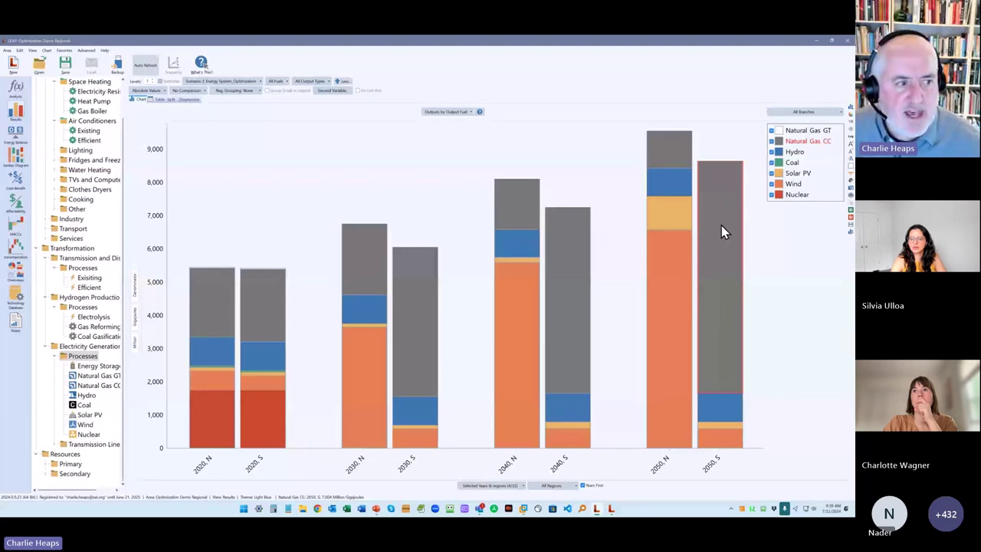
# - Return to the Analysis view and switch to the G ESO with Transmission scenario
pyautogui.click(17, 88)
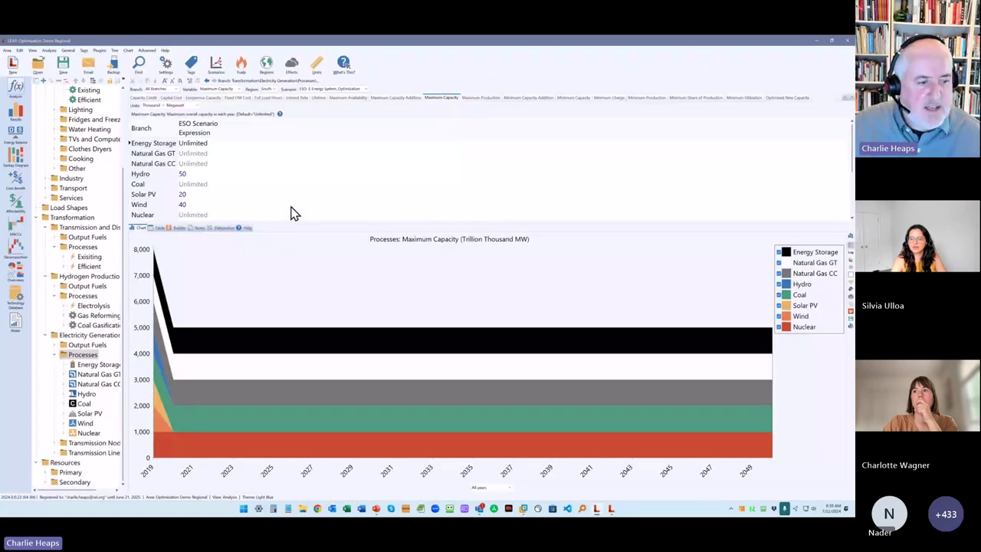
pyautogui.click(329, 88)
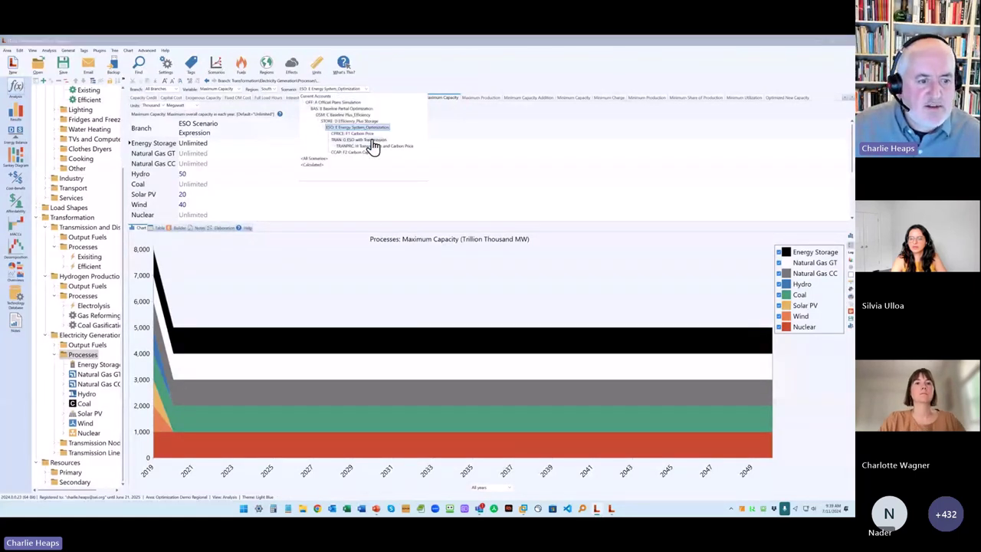
pyautogui.click(371, 141)
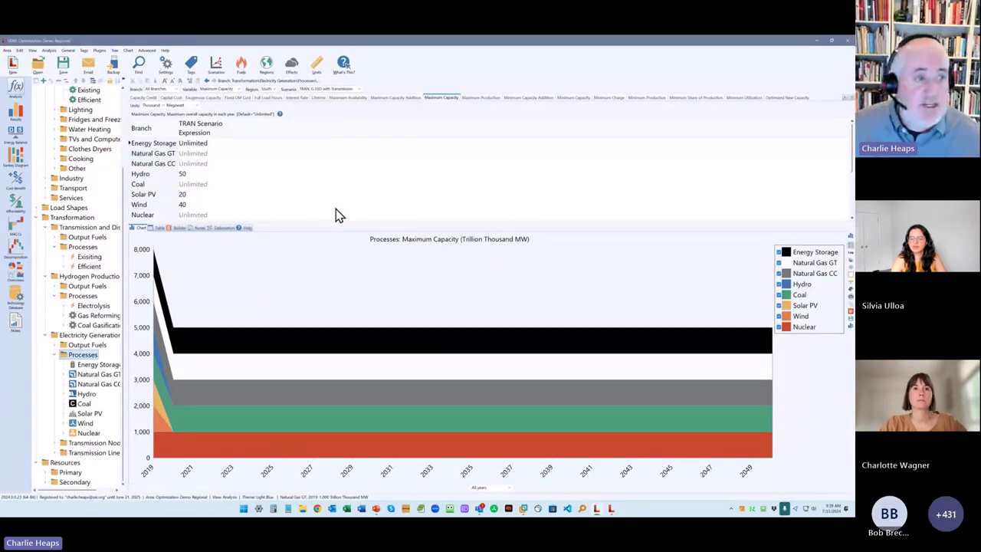
# - Review the definitions and map locations of the North and South transmission nodes, closing the node list when done
pyautogui.click(68, 49)
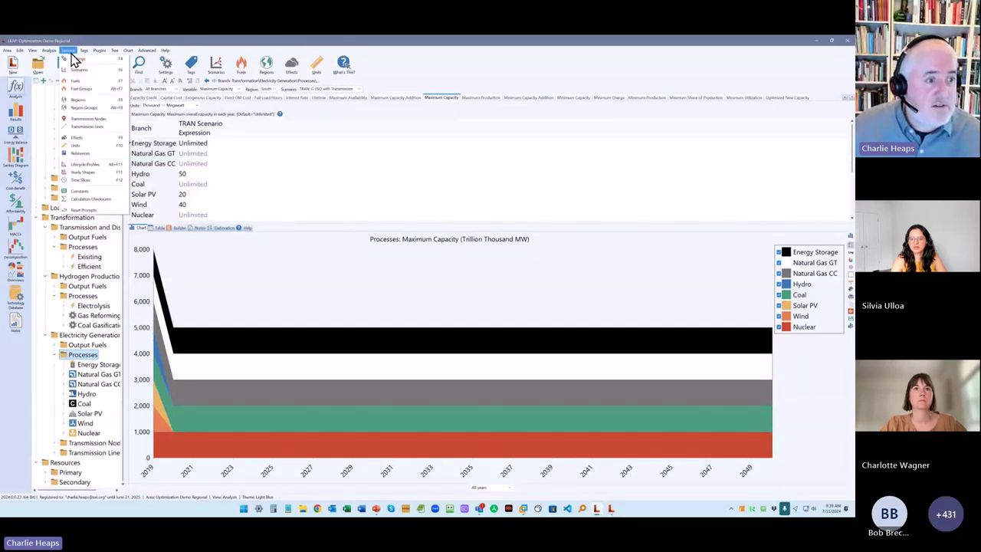
pyautogui.click(106, 120)
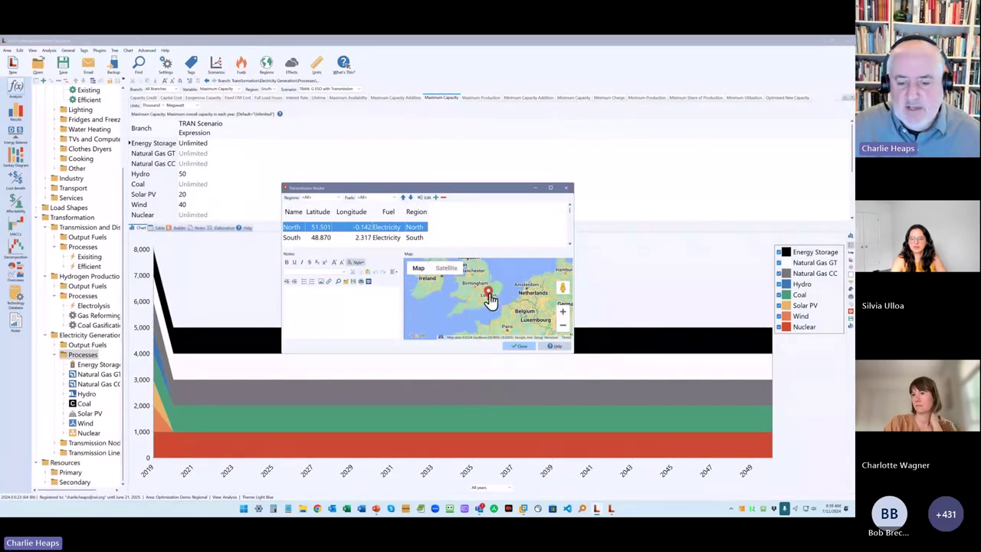
pyautogui.click(344, 237)
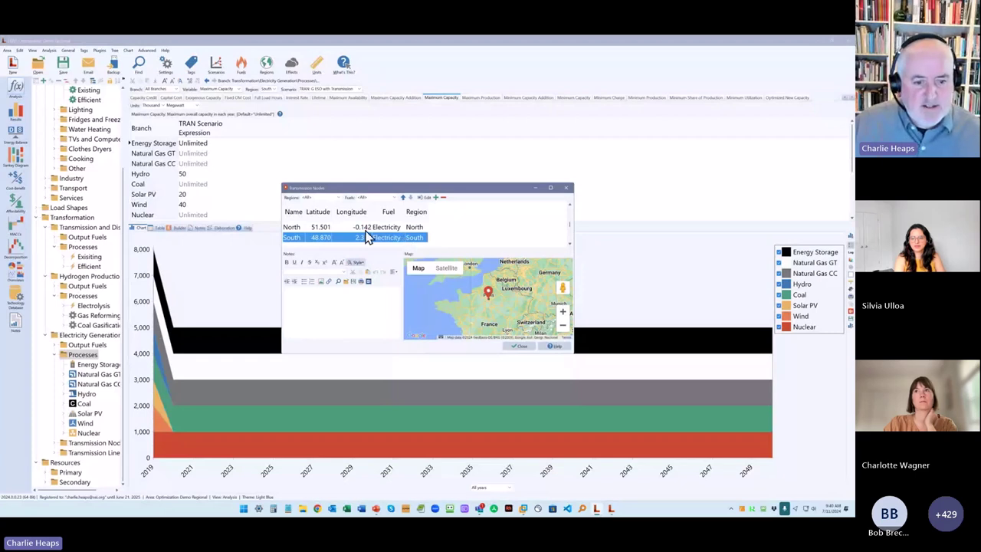
pyautogui.click(519, 348)
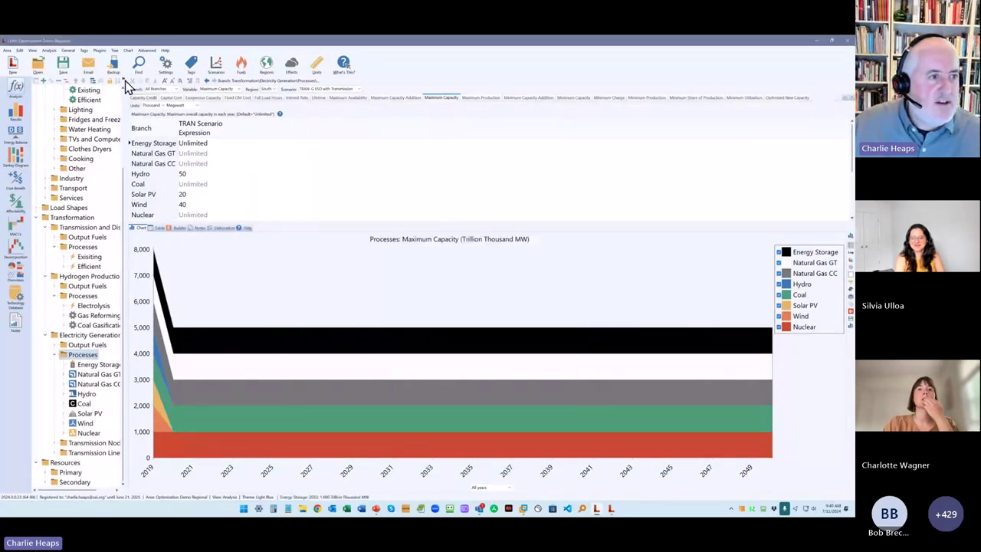
# - Review the transmission line definition linking the North and South nodes, including its distances and map, and close the line list
pyautogui.click(67, 49)
pyautogui.click(88, 127)
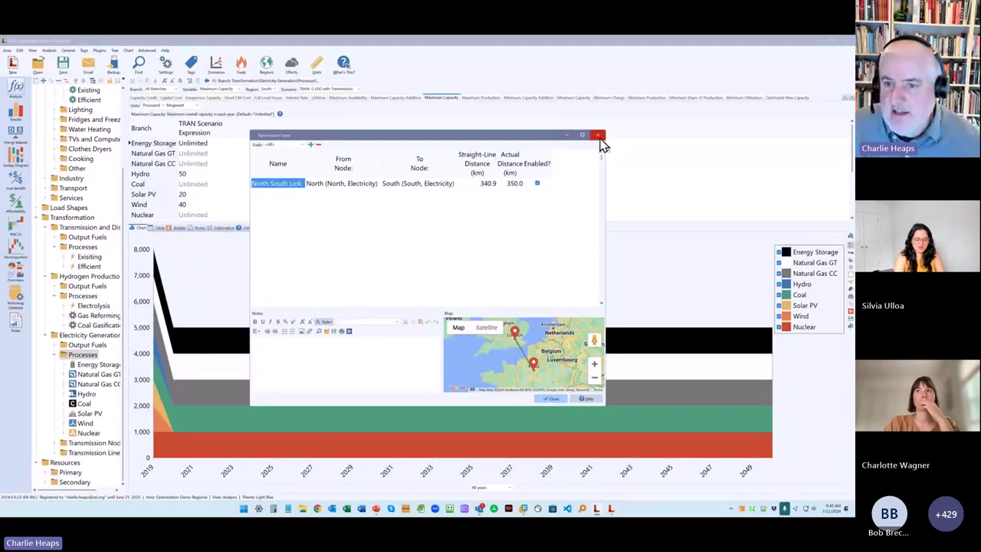
pyautogui.click(599, 137)
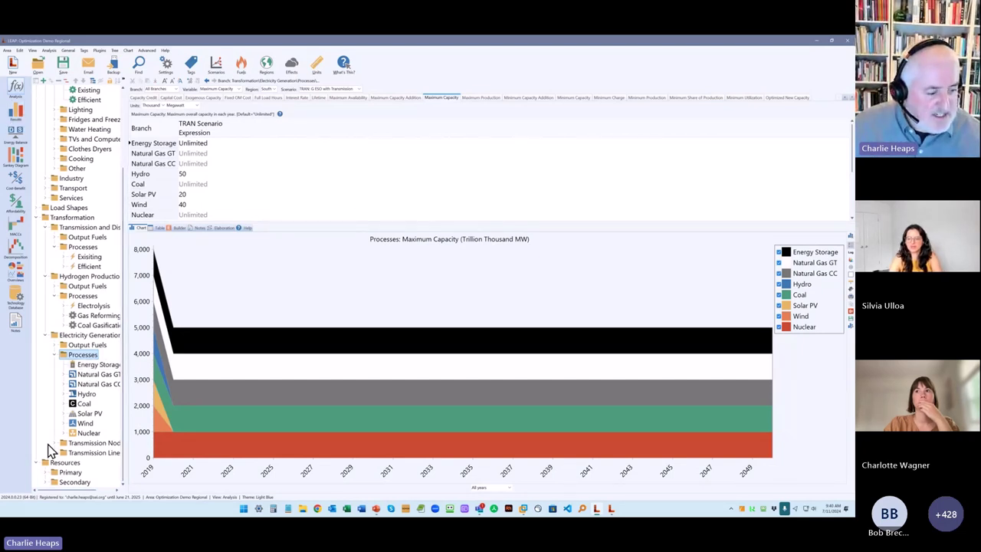
# - Expand the Transmission Nodes and Transmission Lines branches and show the Capacity data of the North South Link
pyautogui.click(55, 444)
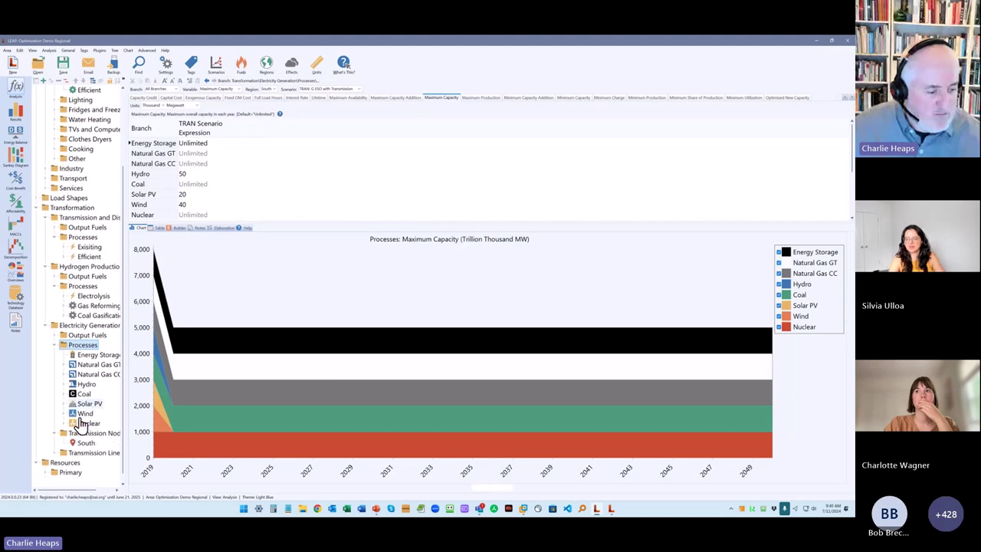
pyautogui.click(57, 453)
pyautogui.click(73, 462)
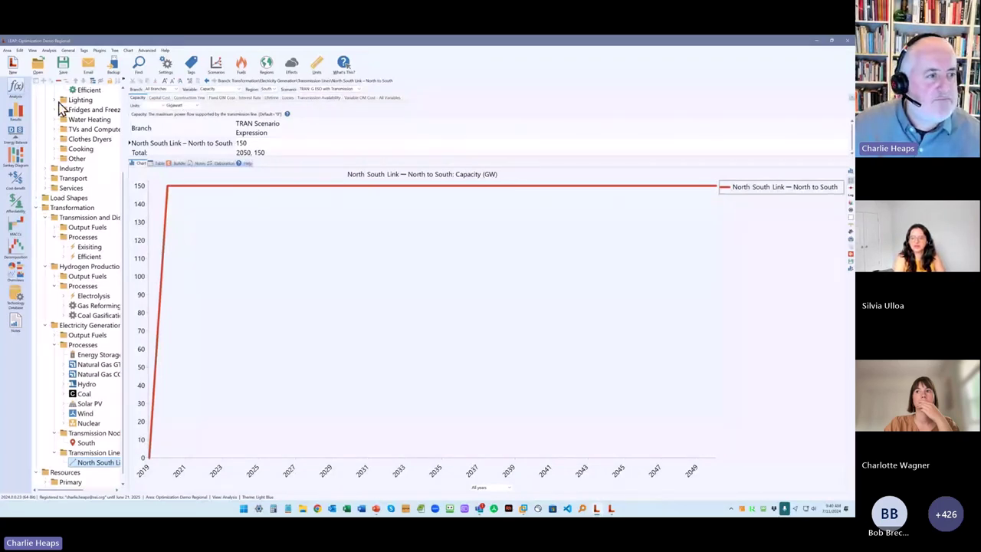
# - Show the regional generation chart in the Results view for the G ESO with Transmission scenario
pyautogui.click(15, 113)
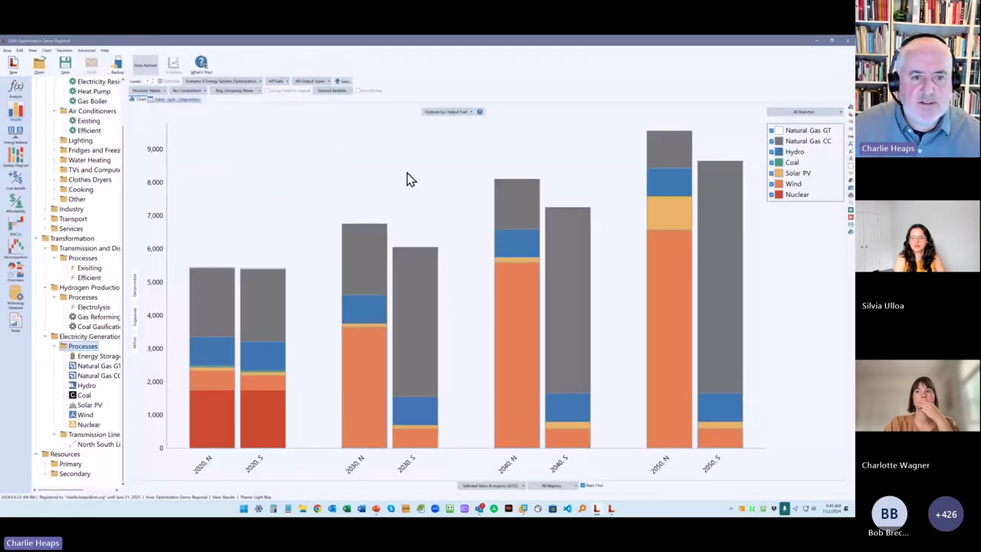
pyautogui.click(235, 81)
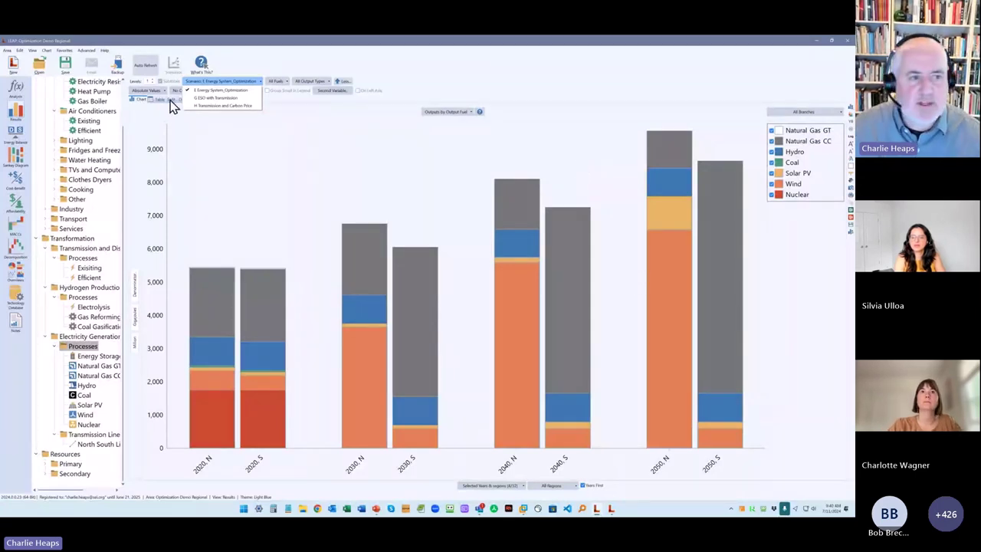
pyautogui.click(230, 98)
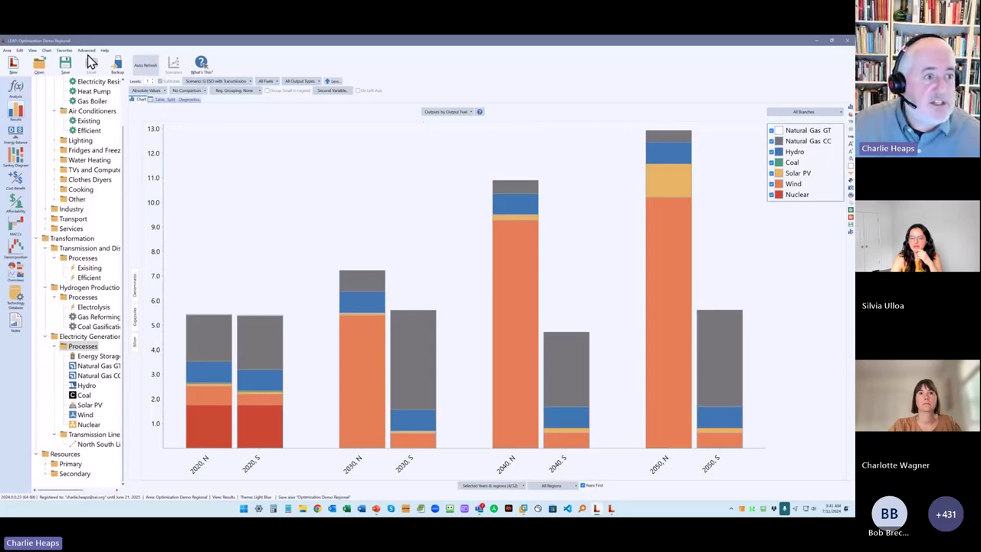
# - Show the saved favorite charts GHGs by Year, Scenario and Region and Transmission Energy Flows
pyautogui.click(64, 50)
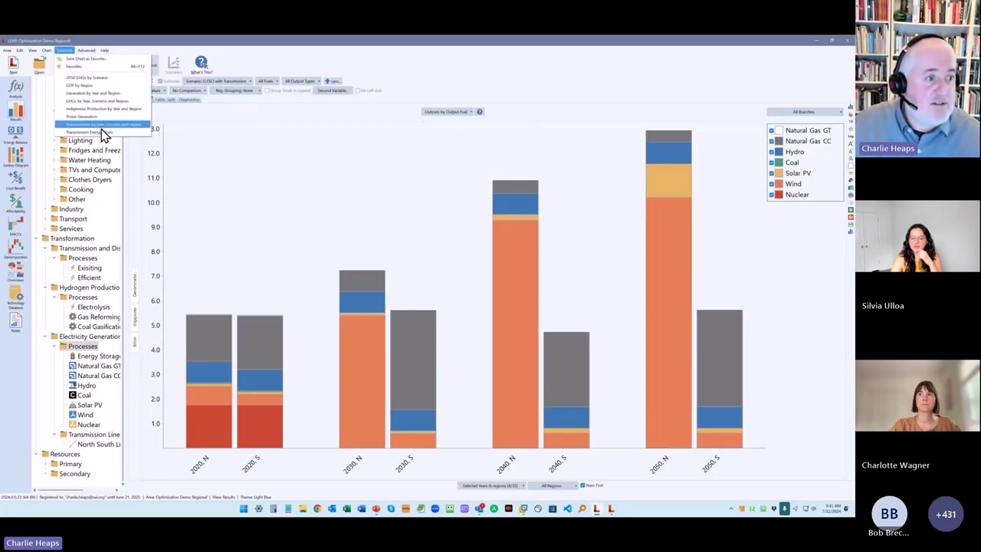
pyautogui.click(108, 100)
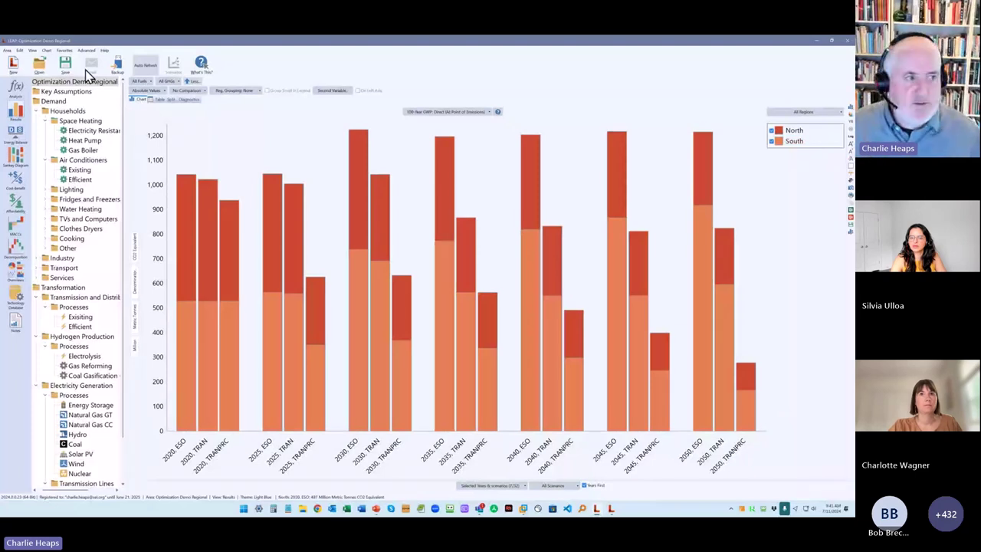
pyautogui.click(63, 51)
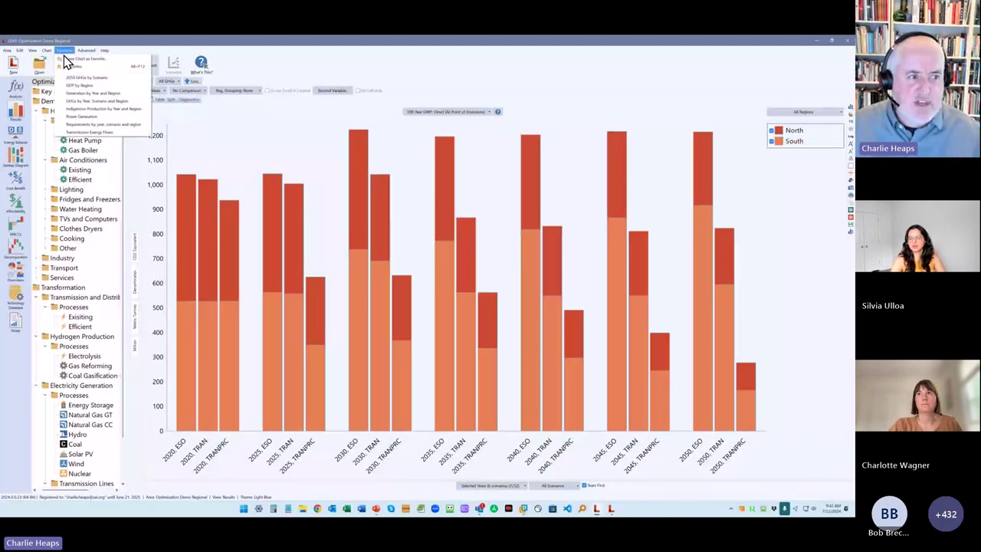
pyautogui.click(103, 131)
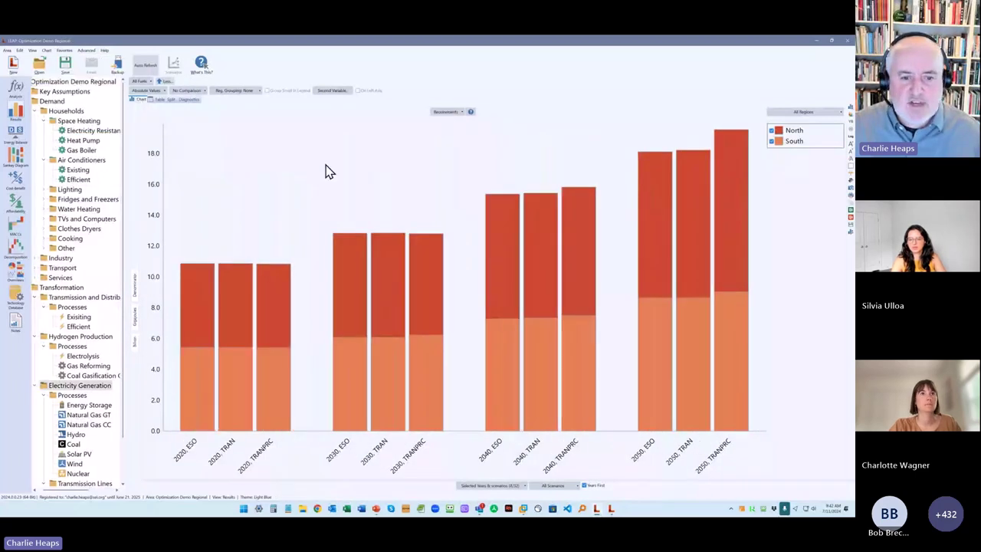
pyautogui.click(64, 50)
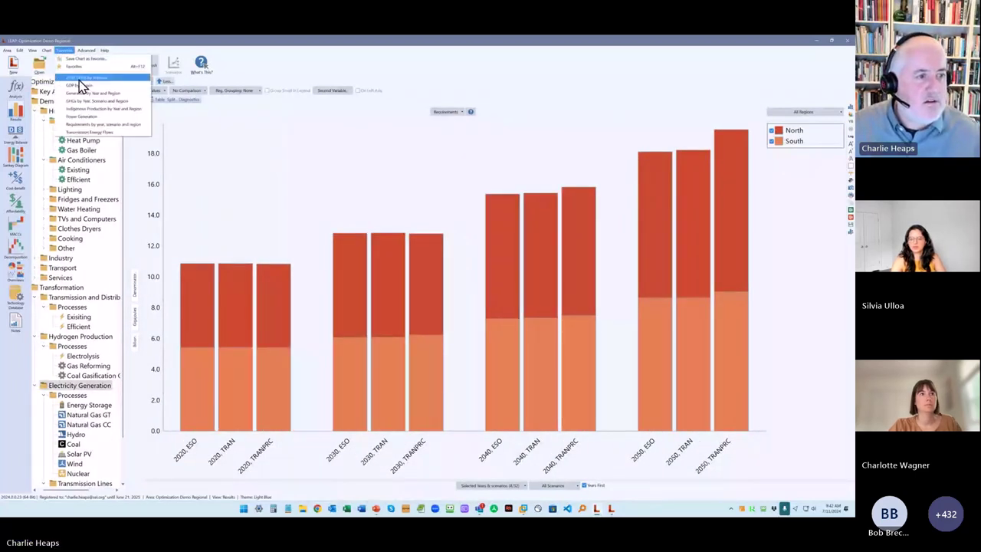
pyautogui.click(96, 138)
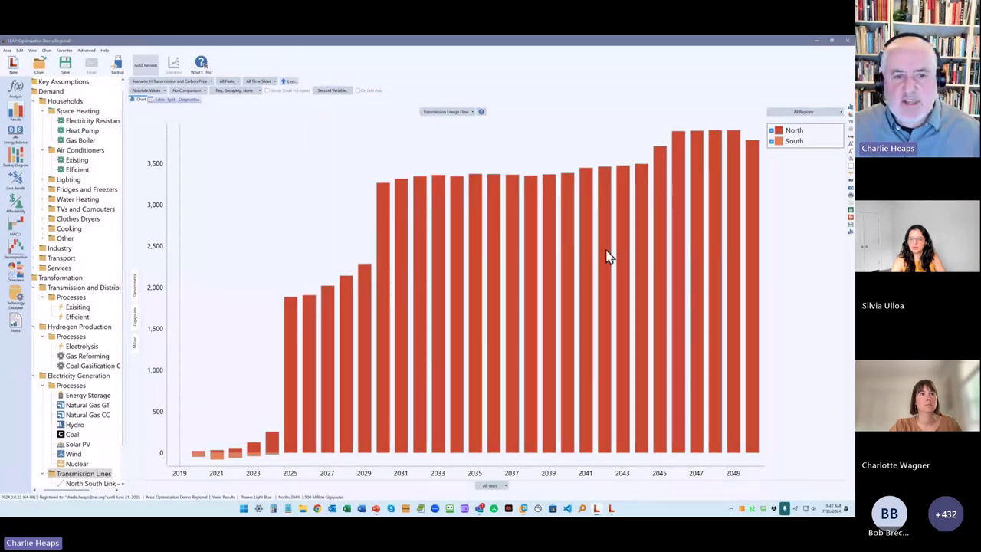